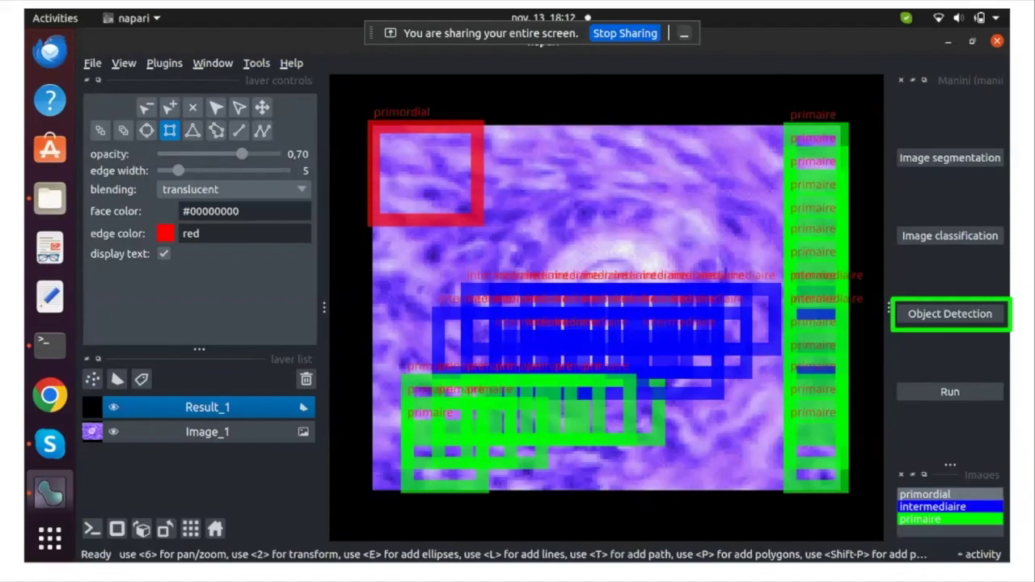
Leave the slide presentation, switch to napari and open the Manini plugin widget.
key("Right")
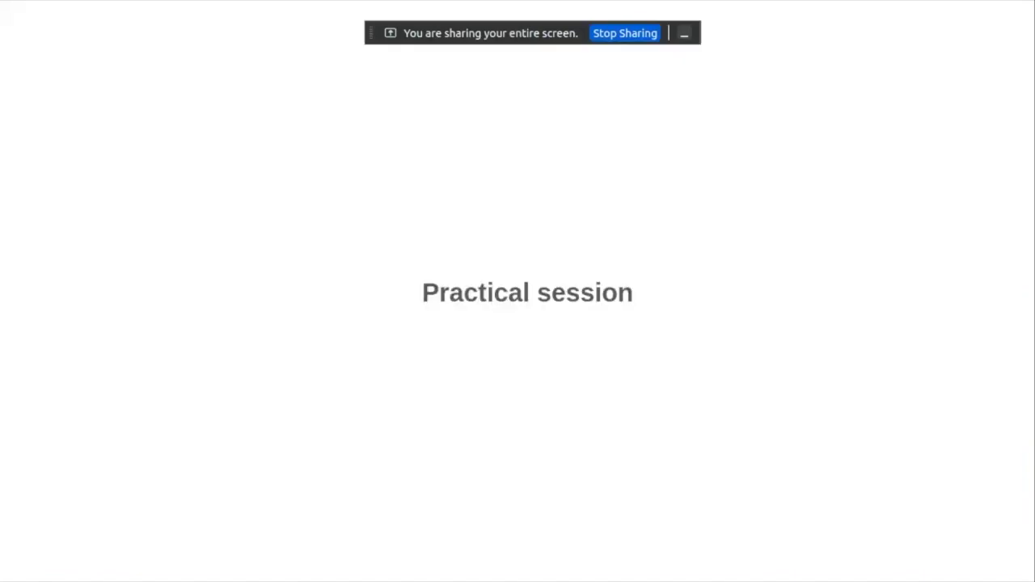
key("Escape")
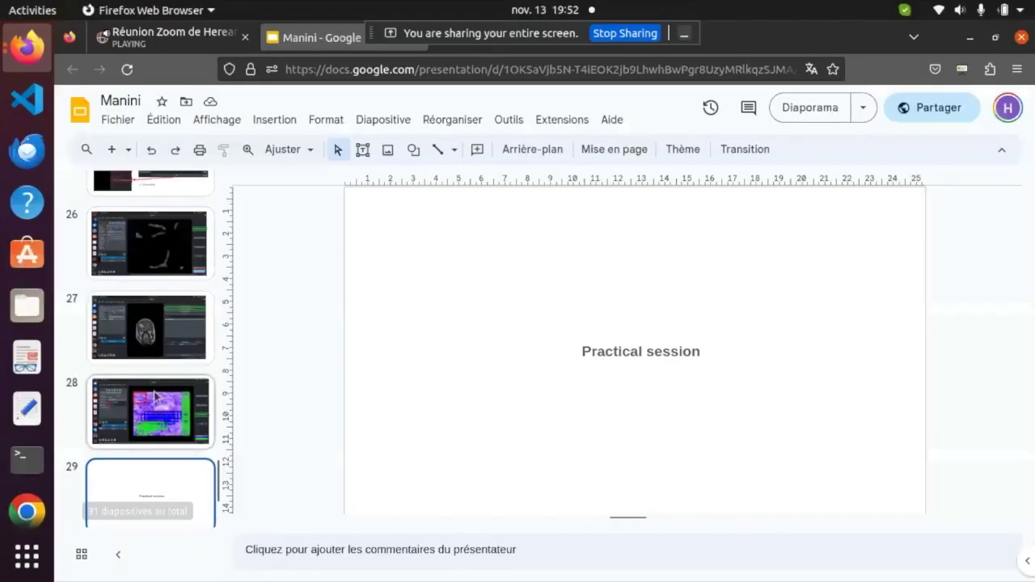
left_click(16, 459)
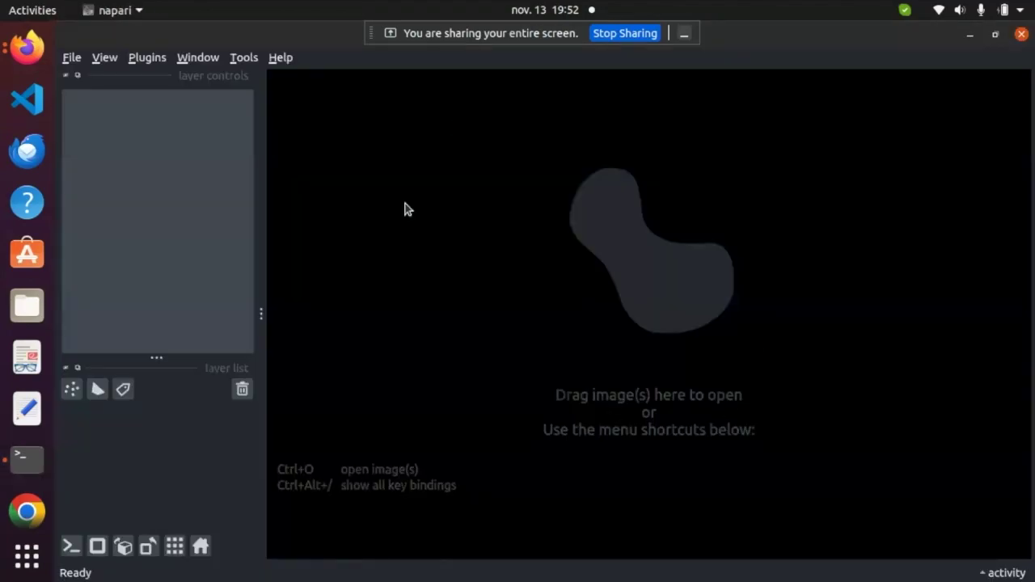
left_click(133, 61)
mouse_move(461, 219)
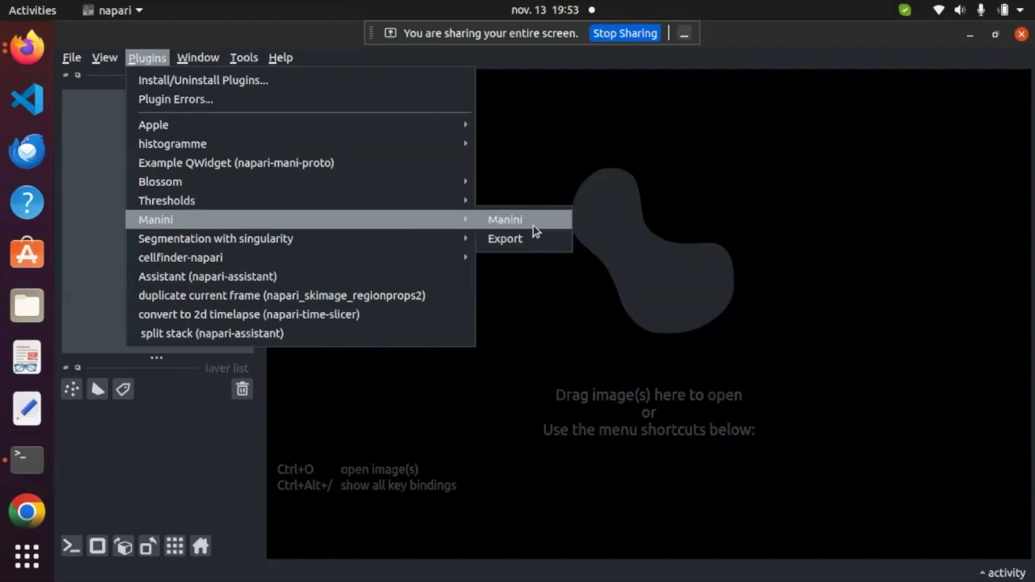
left_click(533, 226)
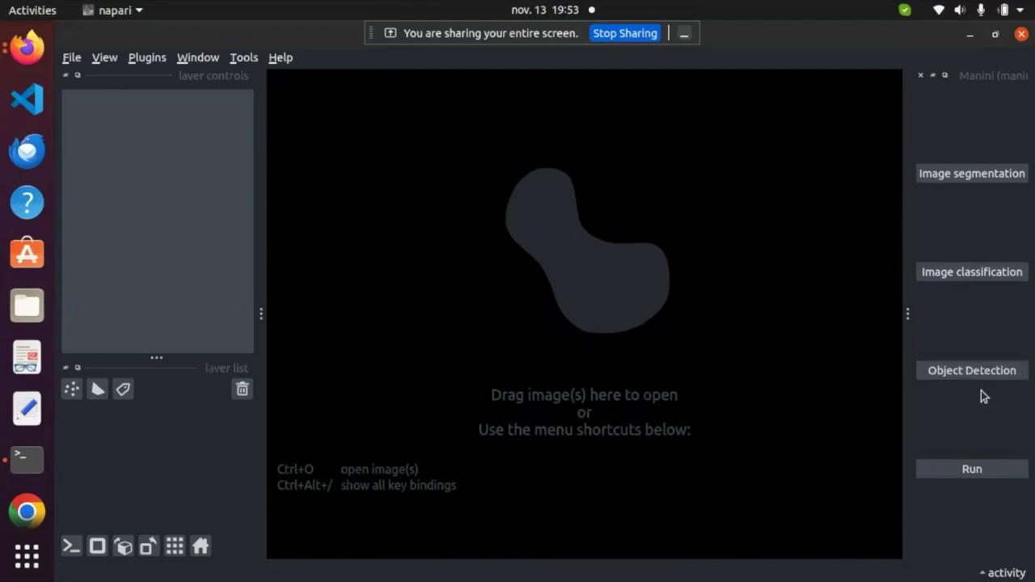
Start the image segmentation setup and load blossom.zip from manini_demo/segmentation as the image archive.
left_click(984, 177)
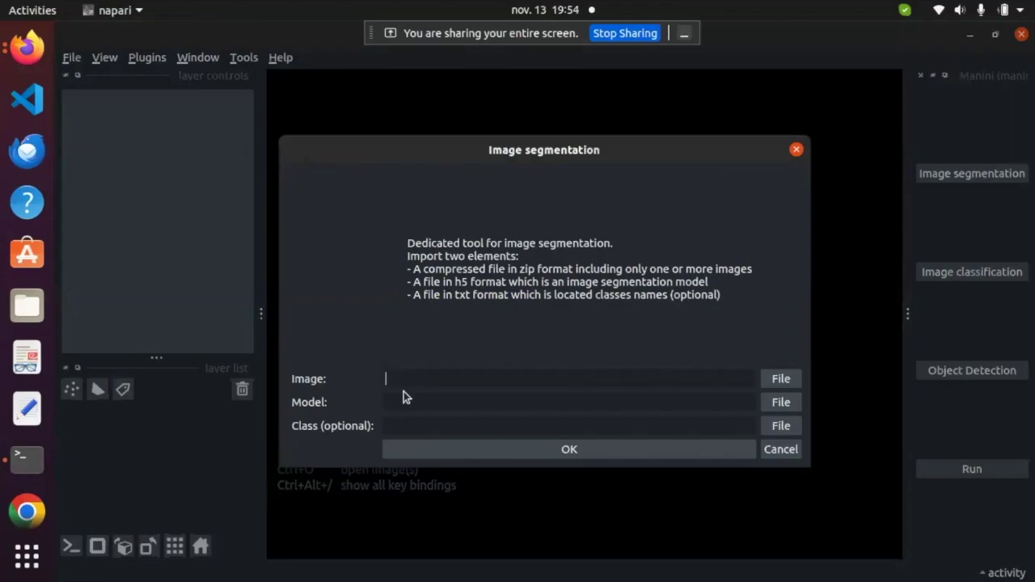
left_click(783, 380)
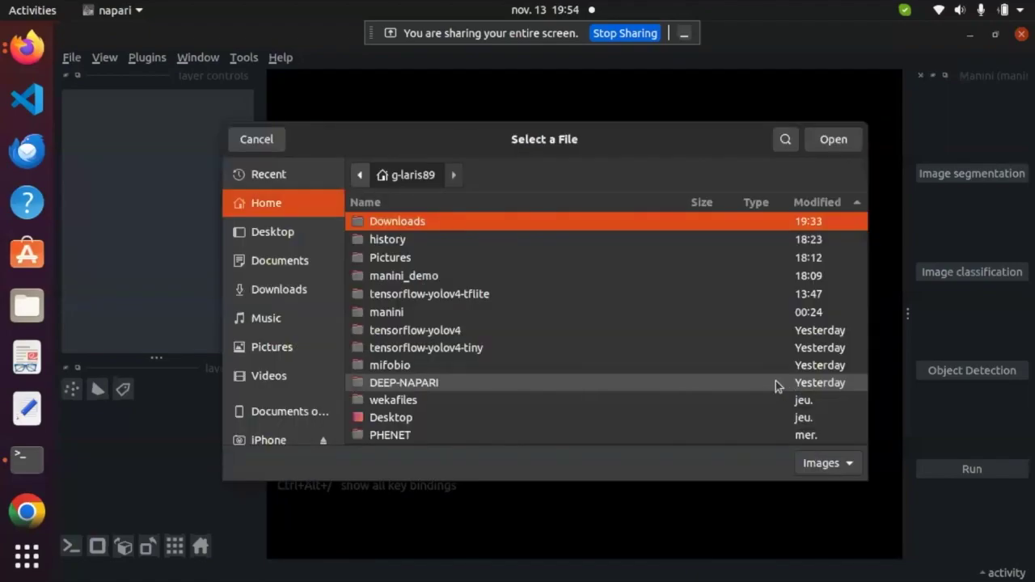
double_click(538, 281)
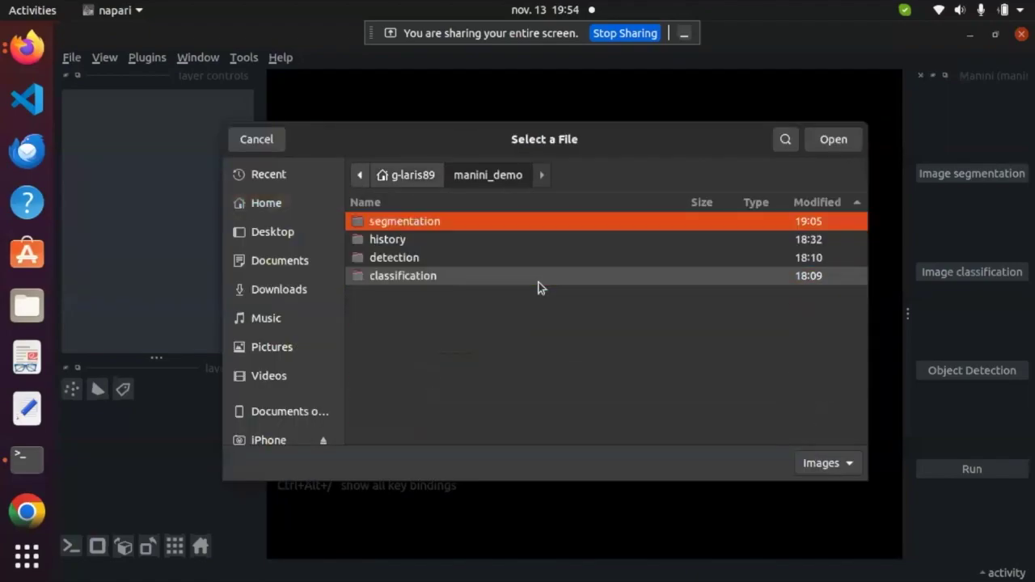
double_click(458, 226)
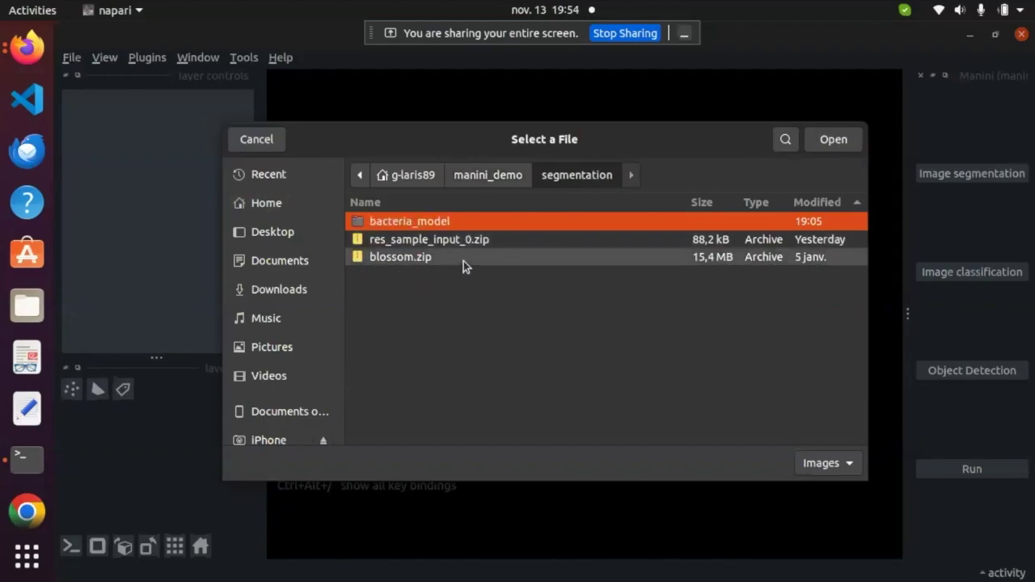
double_click(463, 258)
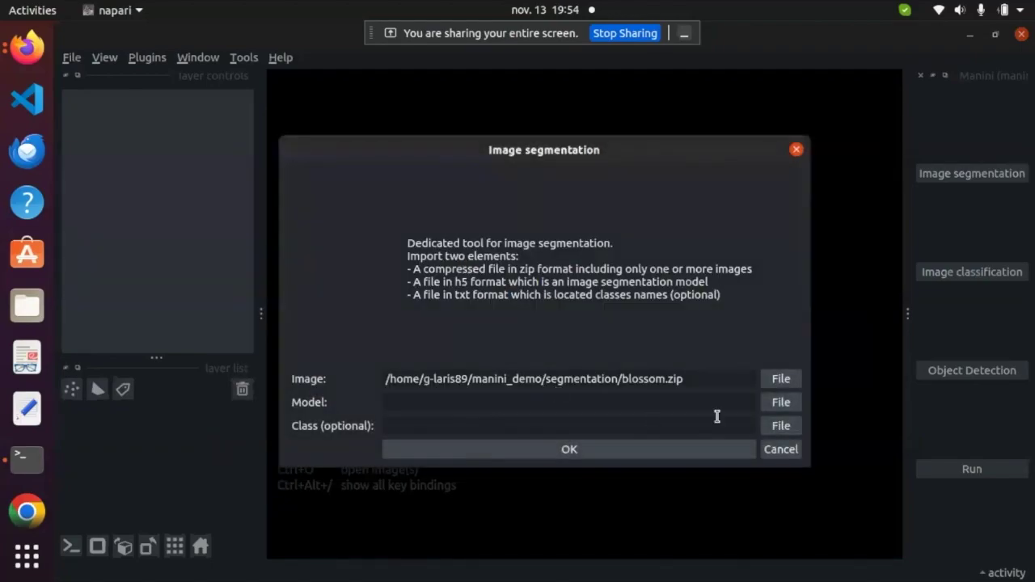
Choose best_model_W_BCE_chpping.h5 from manini_demo/segmentation as the model and accept the segmentation setup without a class file.
left_click(780, 403)
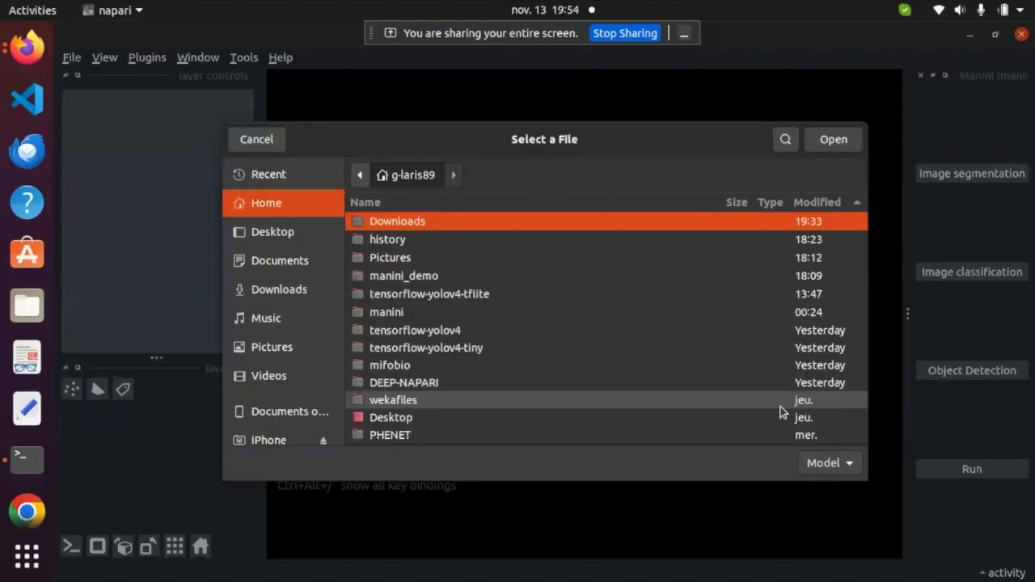
double_click(617, 273)
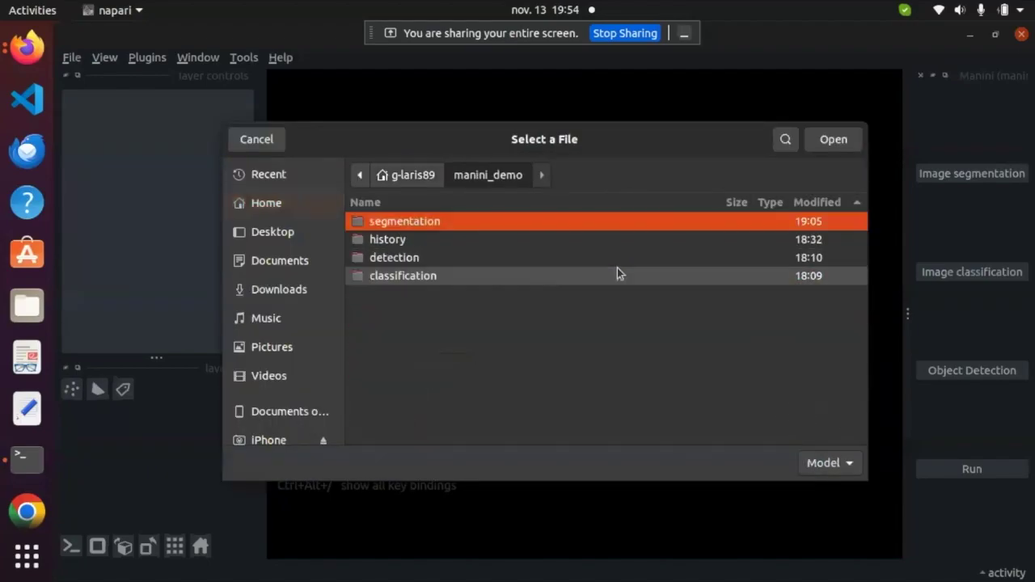
double_click(551, 231)
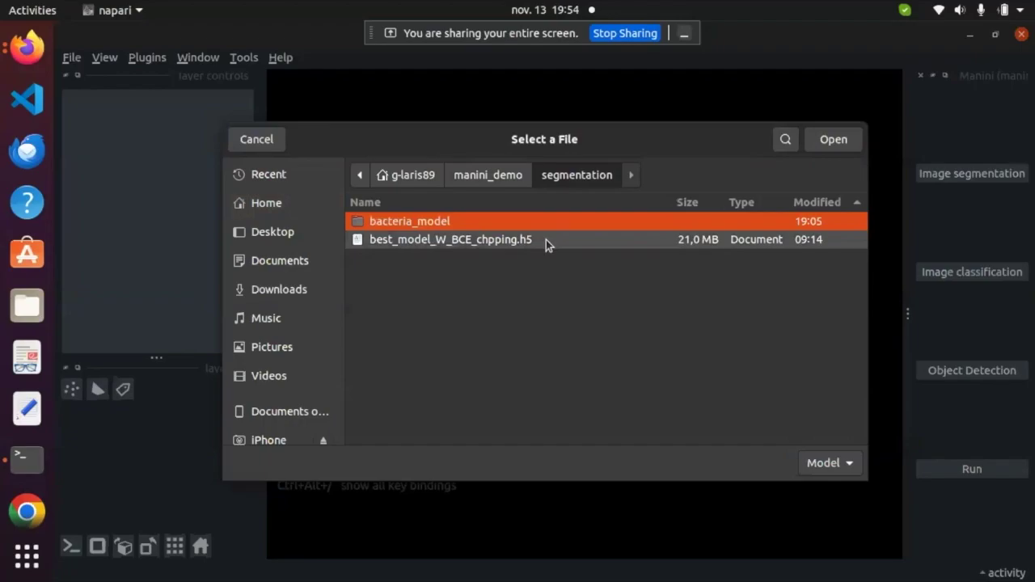
double_click(546, 239)
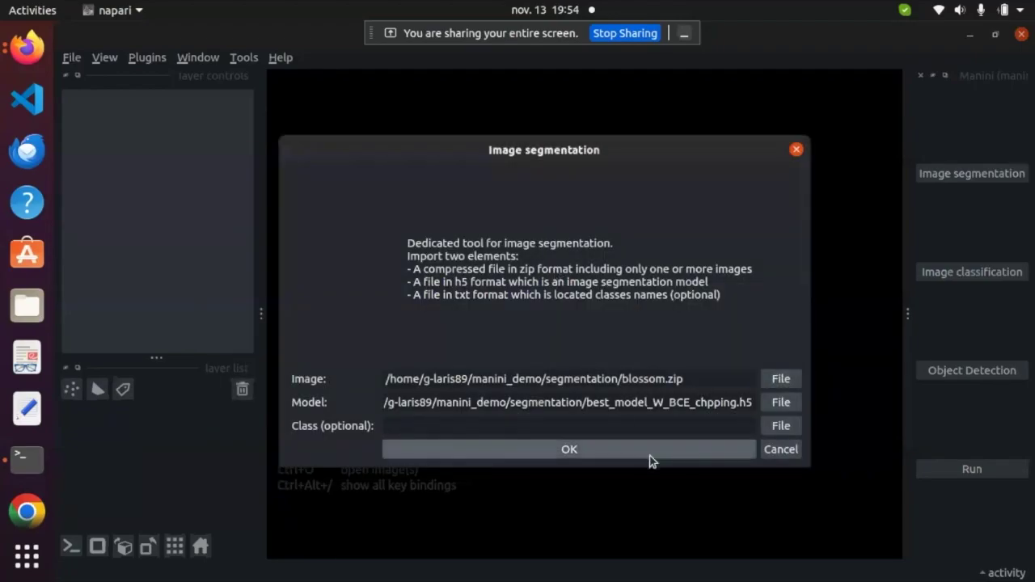
left_click(461, 450)
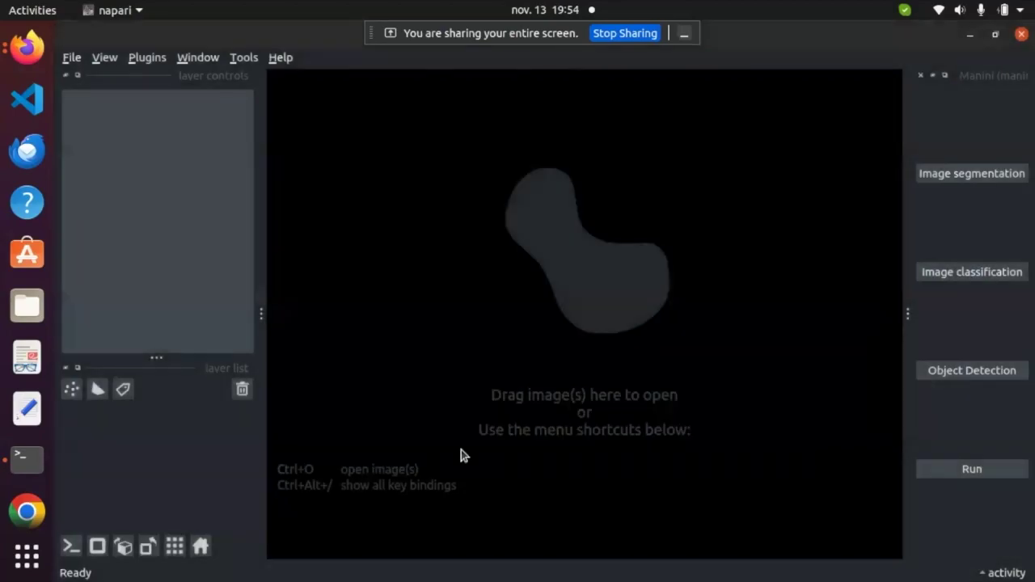
Run the segmentation model on the loaded blossom images.
left_click(972, 469)
scroll(566, 372, "up", 5)
scroll(566, 377, "down", 5)
scroll(569, 383, "up", 1)
scroll(569, 383, "up", 5)
Paint label 1 at brush size 10 over the partly unmasked pink-white flower in slice 1.
left_click(932, 532)
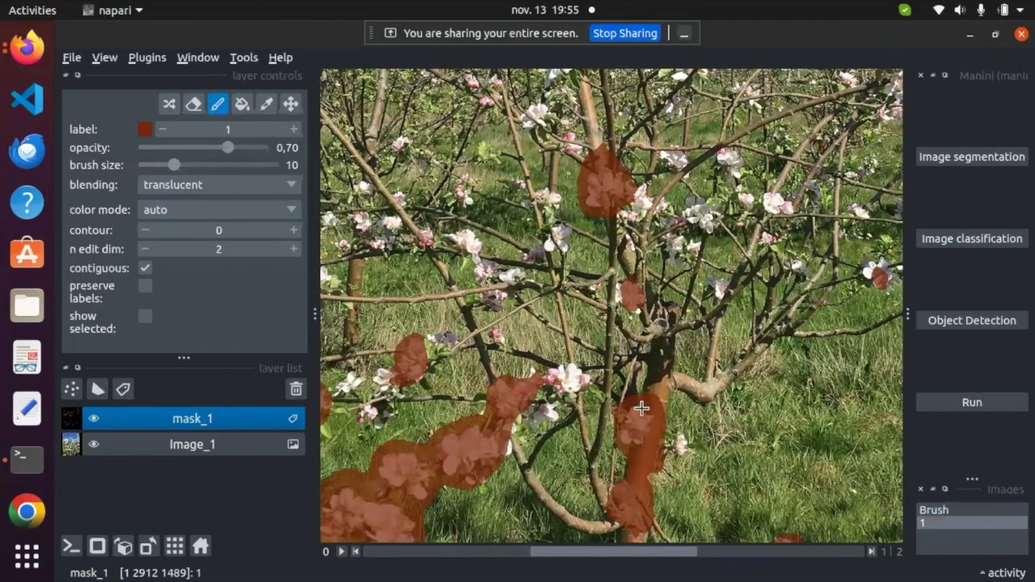
scroll(563, 382, "up", 3)
scroll(563, 381, "up", 2)
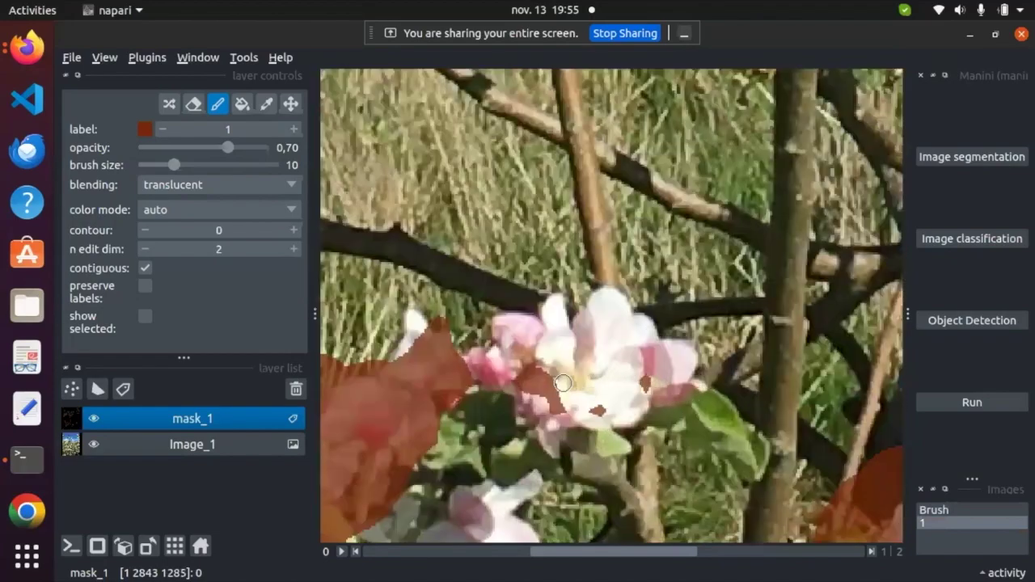
mouse_move(550, 396)
left_mouse_down()
mouse_move(629, 418)
mouse_move(649, 385)
mouse_move(692, 382)
mouse_move(696, 357)
mouse_move(576, 291)
mouse_move(555, 312)
mouse_move(513, 316)
mouse_move(467, 370)
mouse_move(550, 438)
mouse_move(602, 407)
mouse_move(695, 402)
left_mouse_up()
scroll(694, 402, "up", 3)
scroll(694, 402, "down", 10)
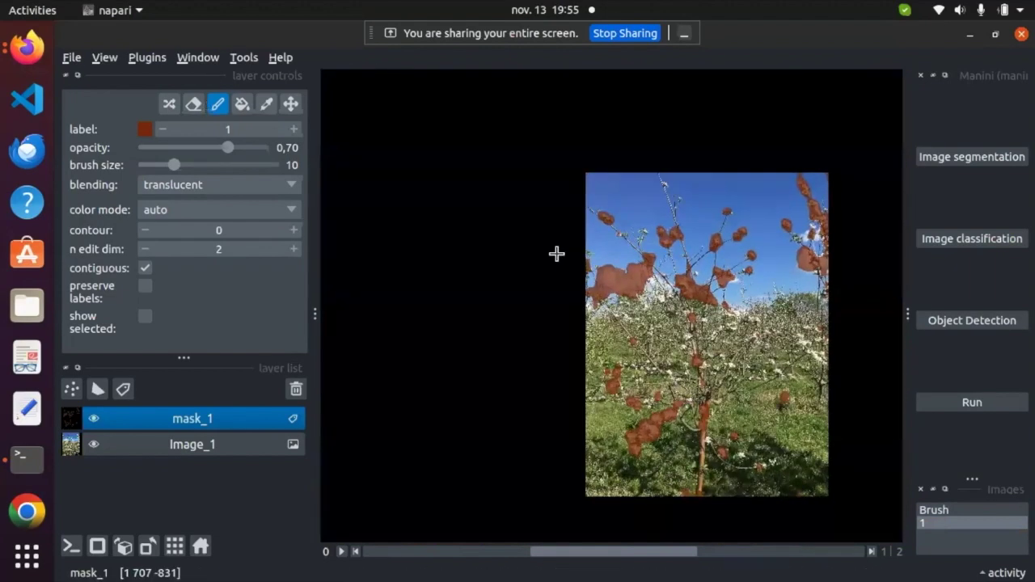
Erase strokes from the masks over the sky in slice 1 using label 0, and paint freehand label 1 strokes at brush size 37 in slice 2.
left_click(934, 511)
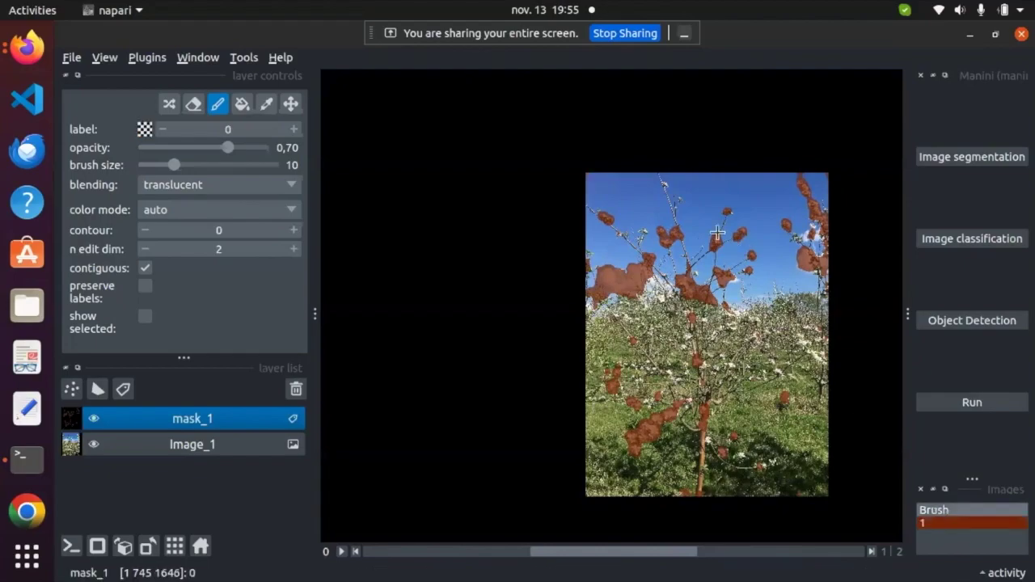
mouse_move(647, 282)
left_mouse_down()
mouse_move(583, 262)
mouse_move(625, 295)
left_mouse_up()
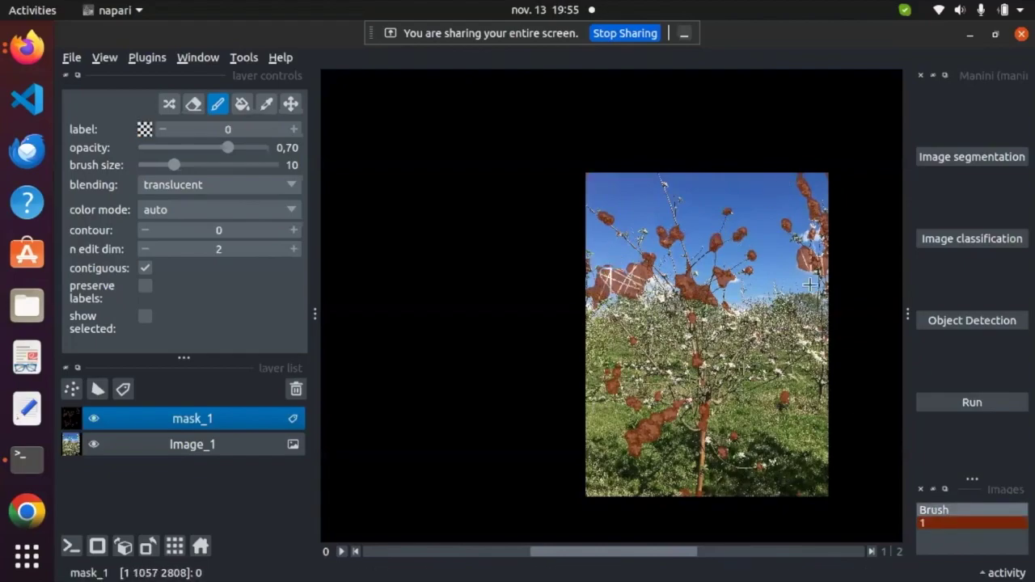
key("Right")
mouse_move(526, 284)
left_mouse_down()
mouse_move(533, 324)
mouse_move(562, 262)
mouse_move(575, 352)
mouse_move(461, 353)
mouse_move(615, 431)
mouse_move(566, 395)
mouse_move(502, 439)
mouse_move(651, 335)
left_mouse_up()
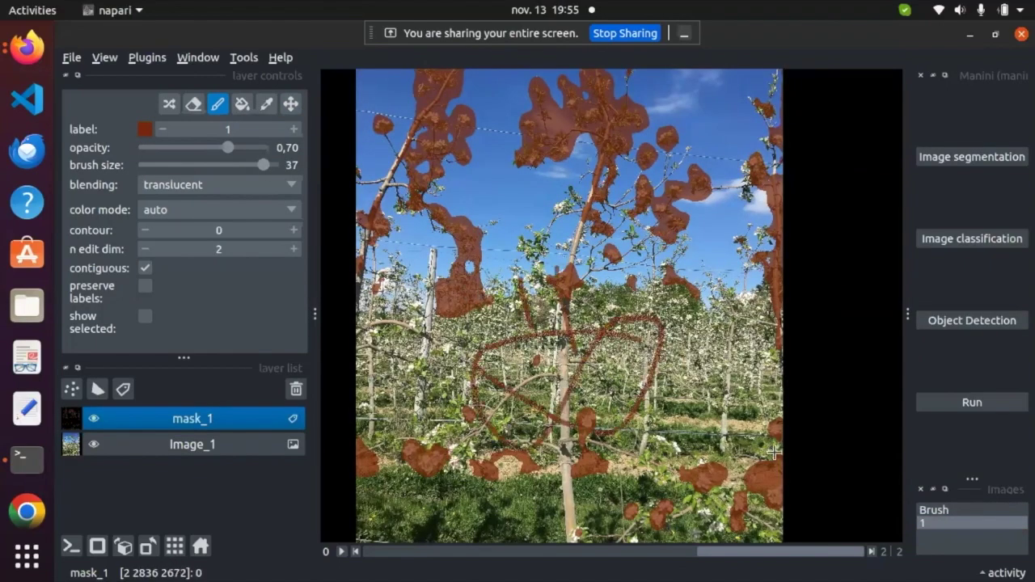
left_click(557, 555)
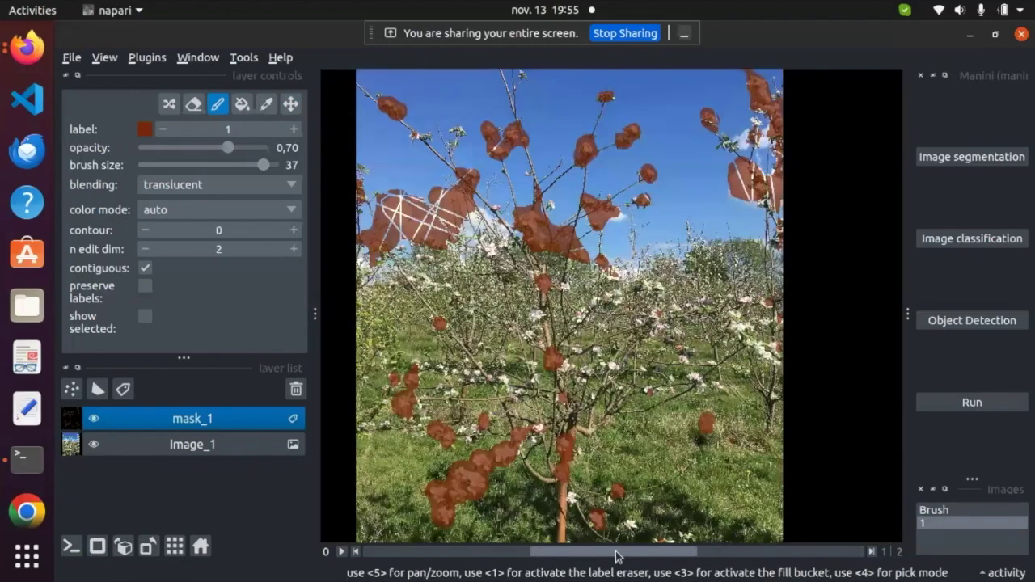
Open the Manini Export widget and set the layer to mask_1 with Image_1 (data) as the RGB layer.
left_click(146, 58)
mouse_move(204, 219)
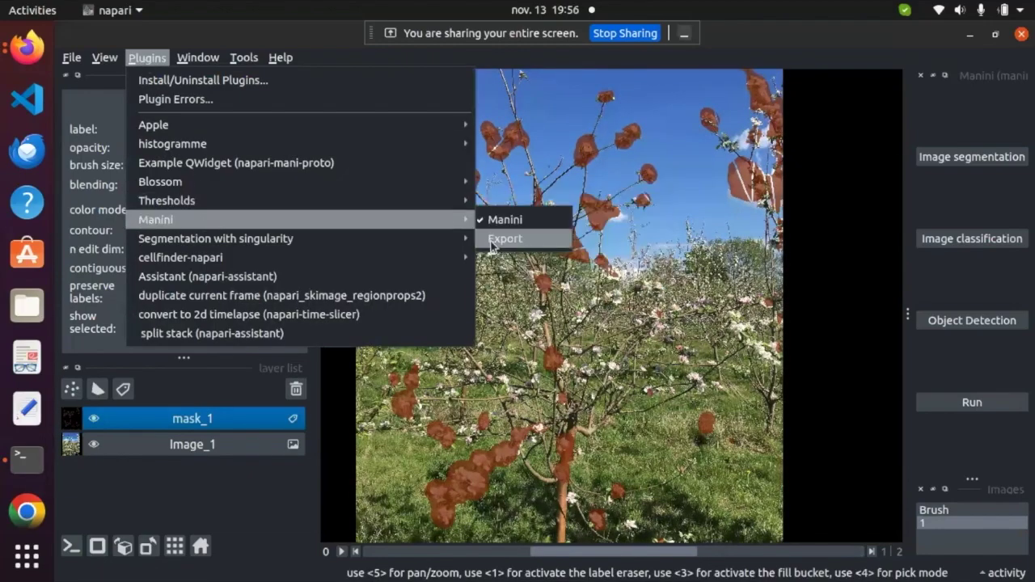
left_click(506, 238)
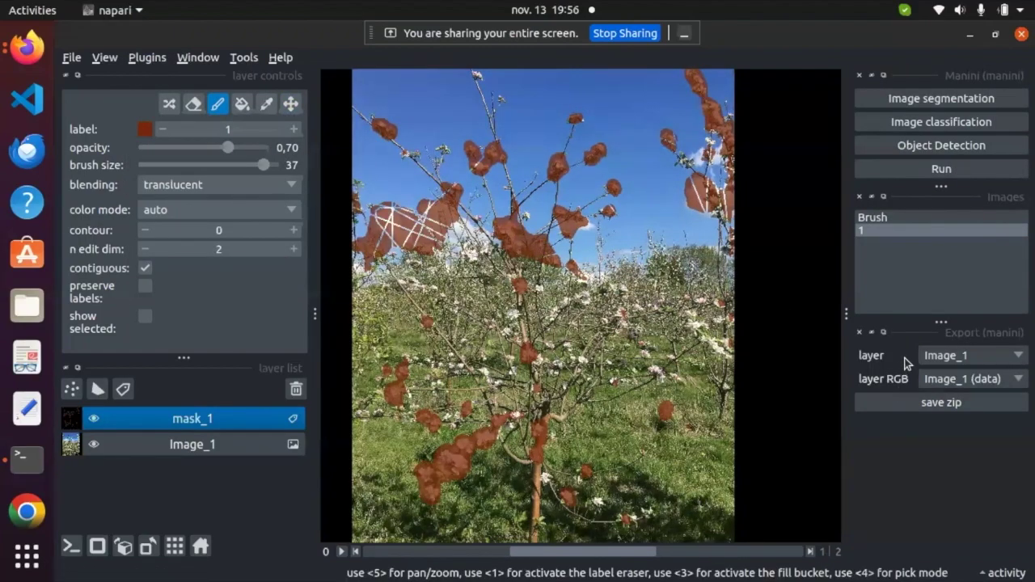
left_click(959, 360)
left_click(957, 376)
left_click(949, 382)
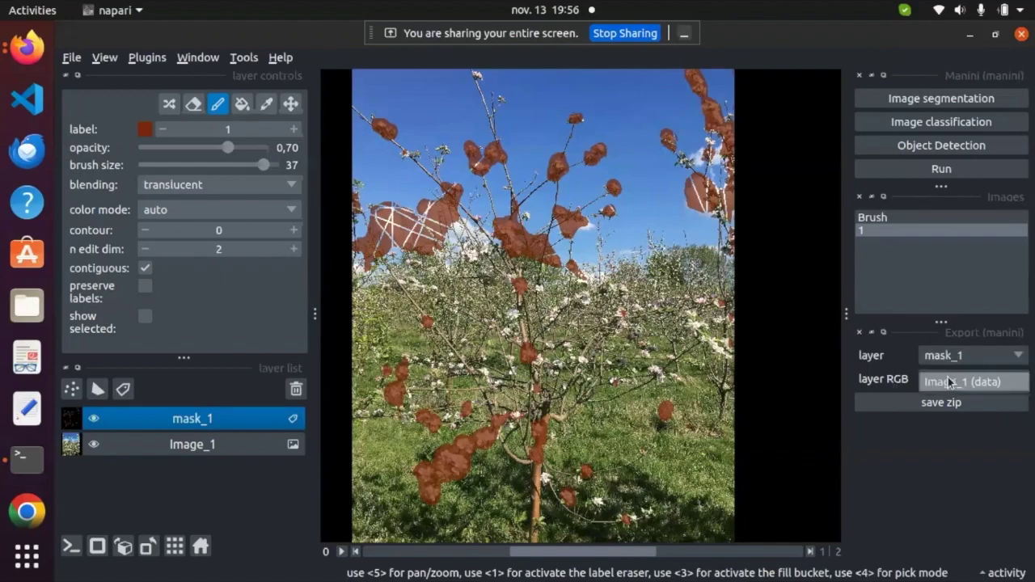
left_click(950, 383)
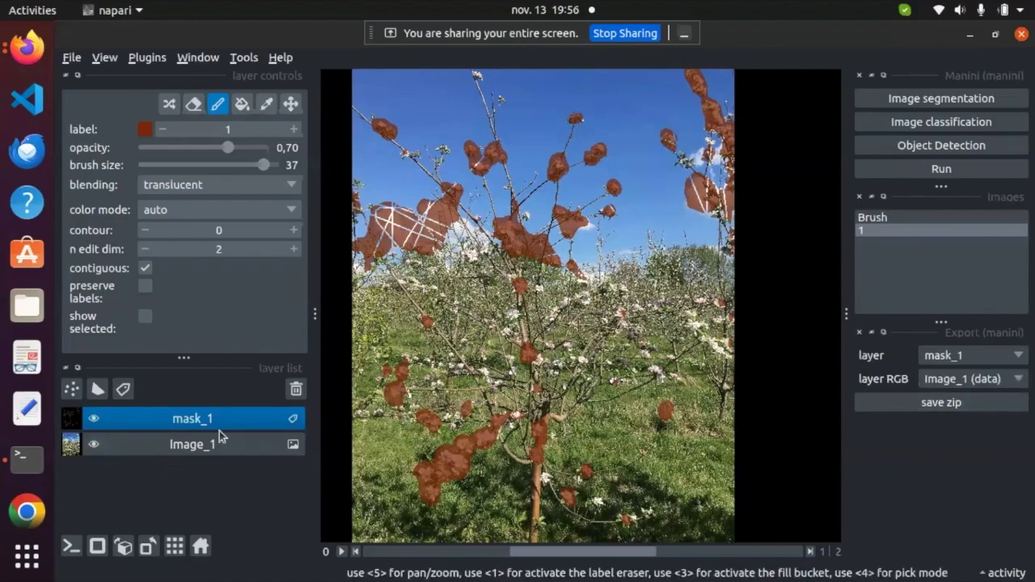
Save the export as a zip archive named segmentation1_result in the home folder.
left_click(912, 401)
type("segmentation1_resu")
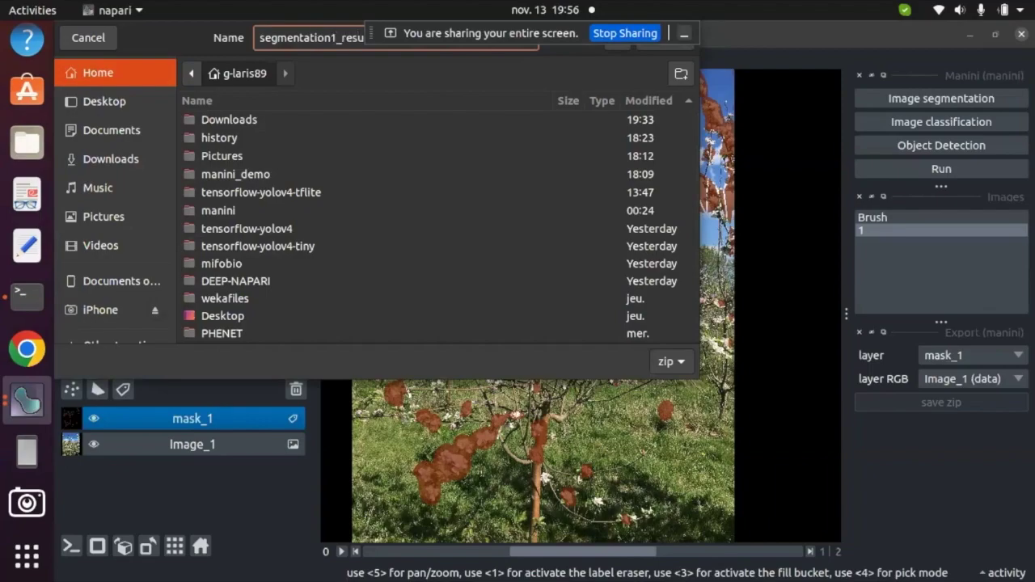
type("lt")
key("Return")
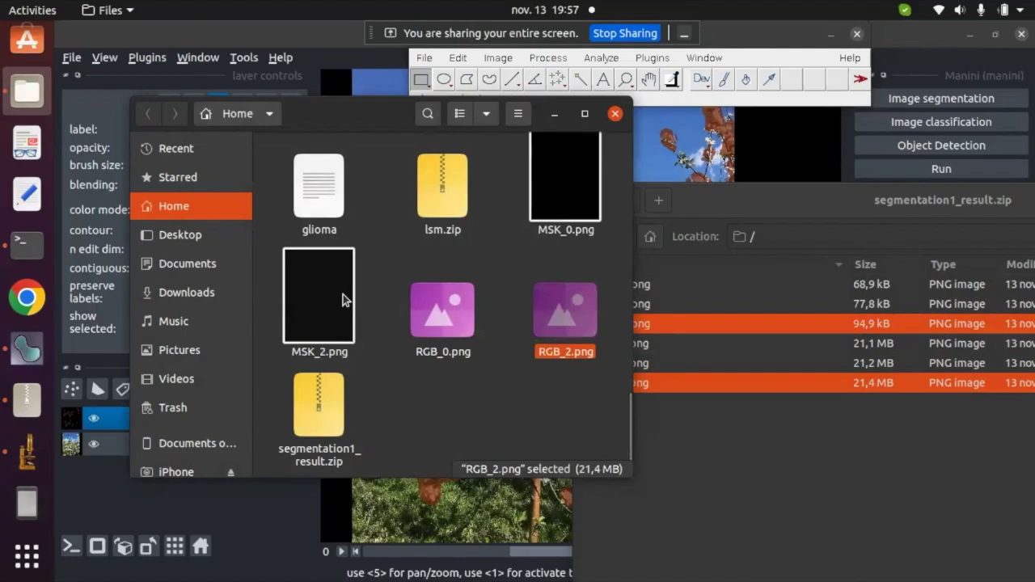
Open the exported mask MSK_2.png in ImageJ to inspect the painted labels, and close it.
left_click_drag(343, 294, 608, 60)
left_click(339, 124)
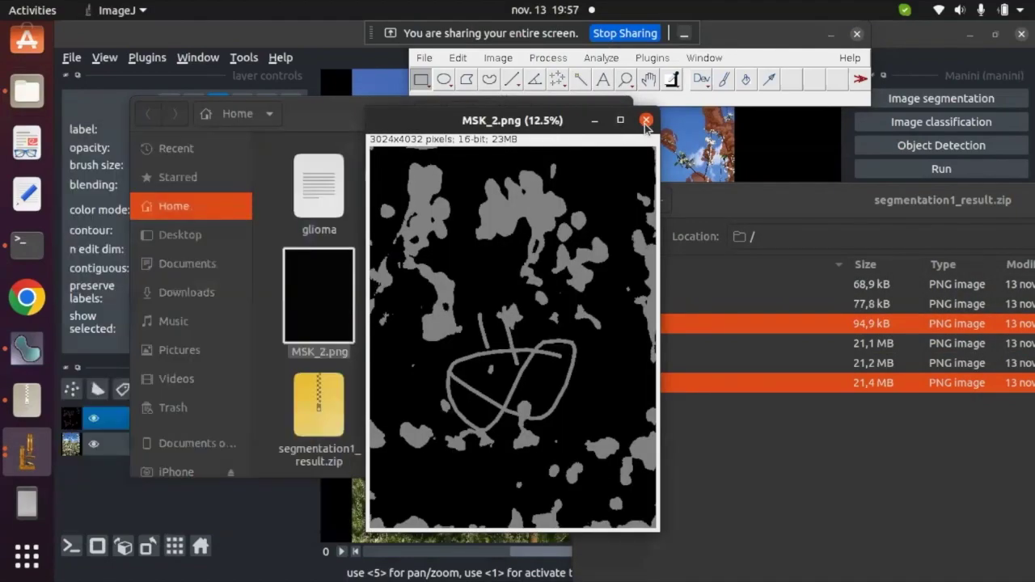
left_click(646, 119)
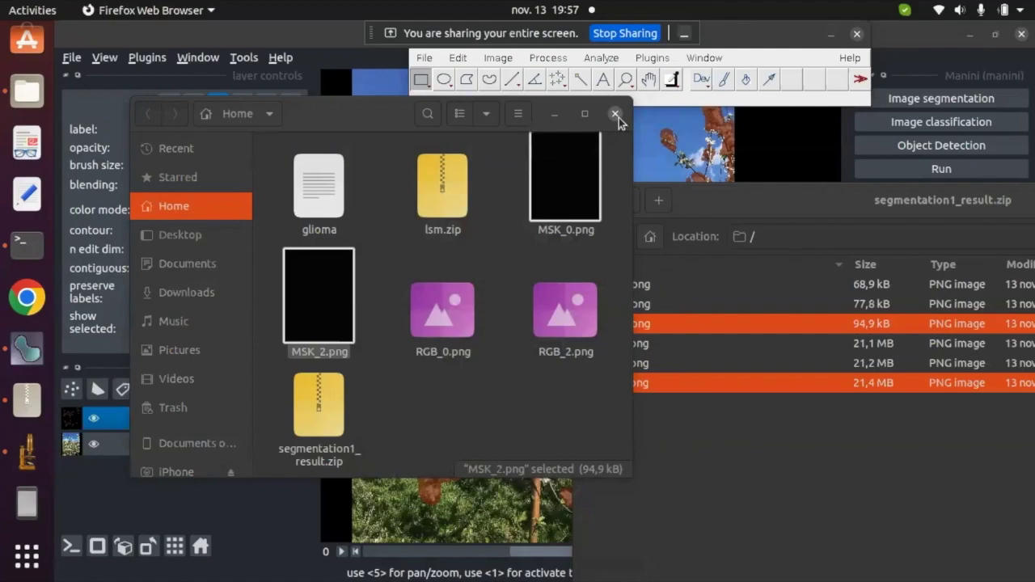
Close the file browser and the segmentation1_result.zip archive window, and return to napari.
left_click(617, 119)
left_click_drag(1027, 234, 721, 233)
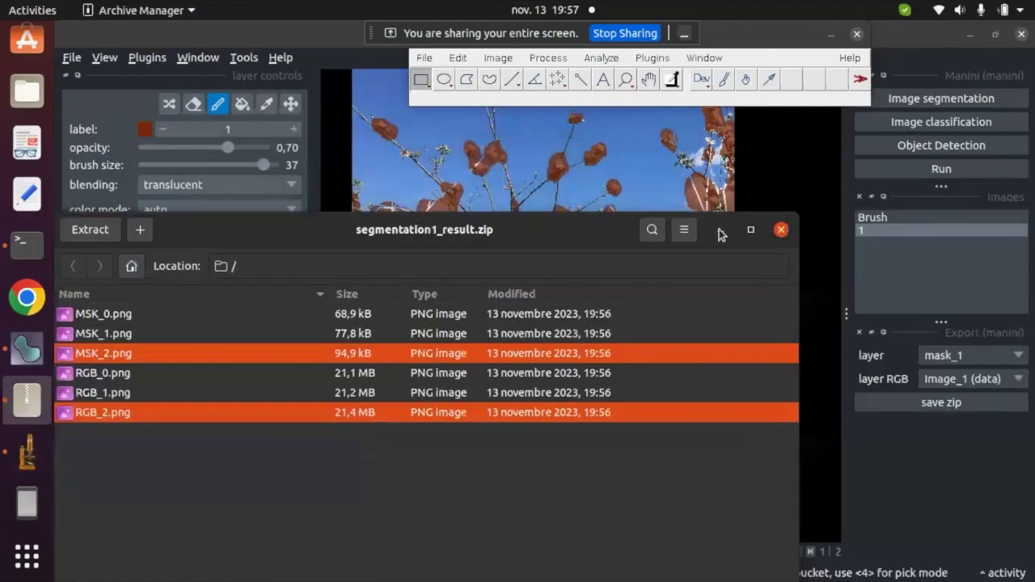
left_click(784, 232)
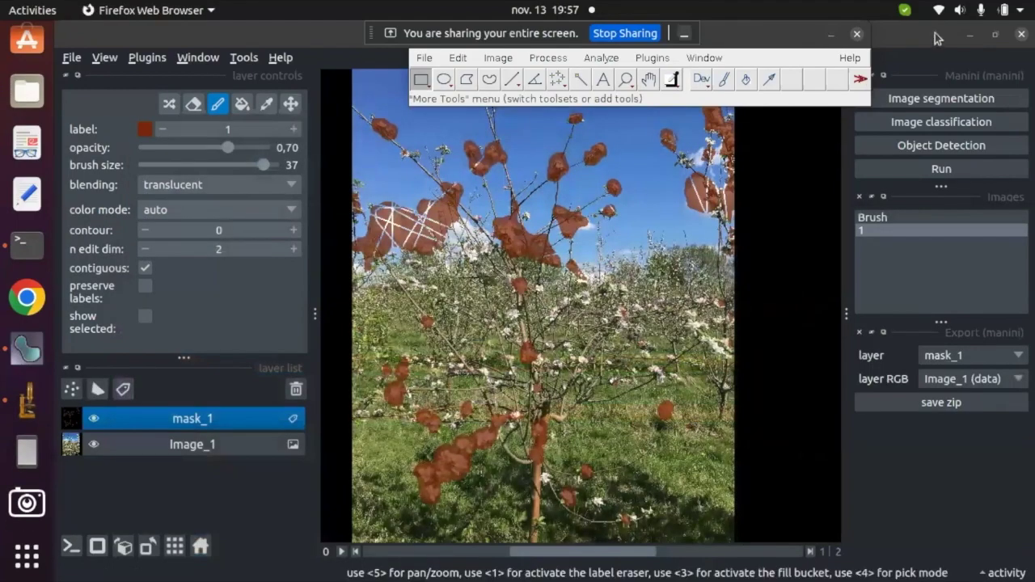
left_click(317, 41)
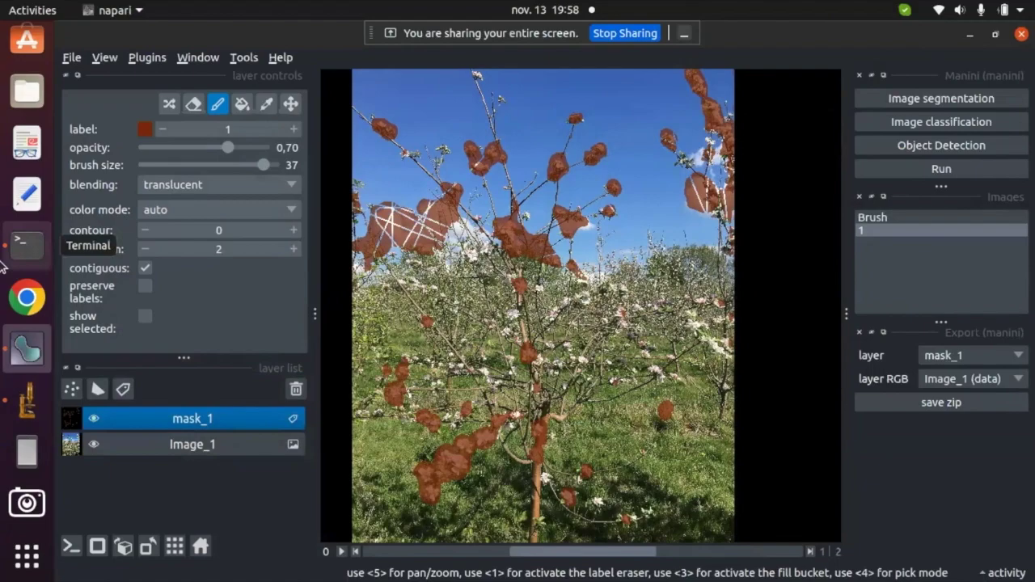
Switch to Firefox and bring up the BioImage.IO model collection.
scroll(2, 265, "up", 4)
left_click(27, 47)
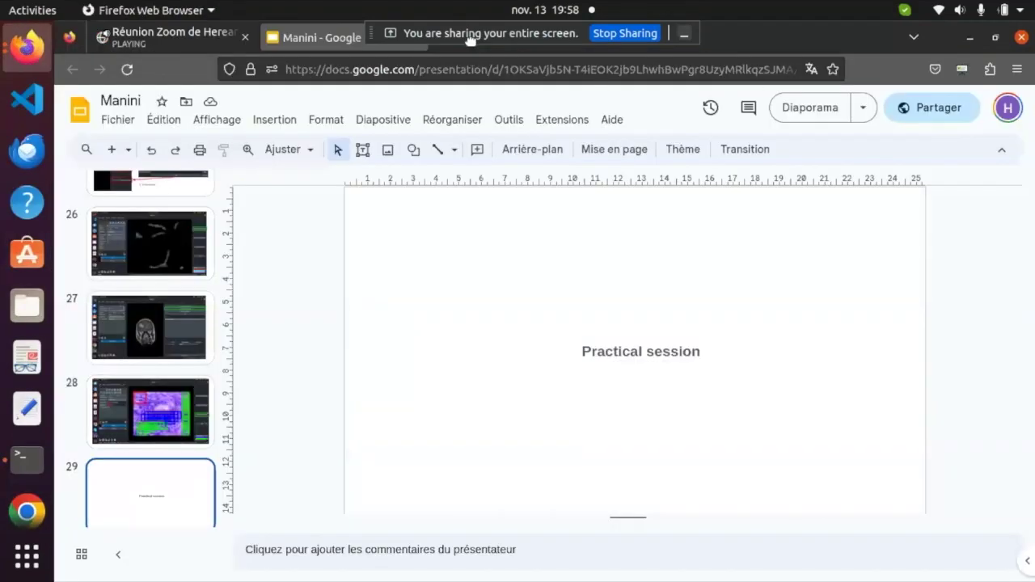
left_click_drag(469, 36, 676, 22)
left_click(444, 37)
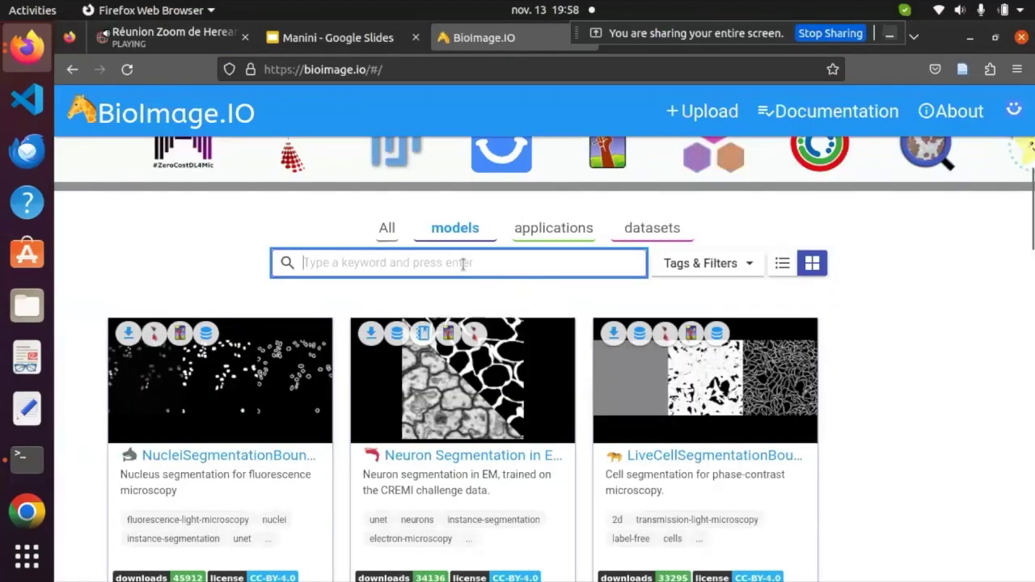
Filter the BioImage.IO models by the bacteria tag and open the B. Sutilist bacteria segmentation model.
type("bacte")
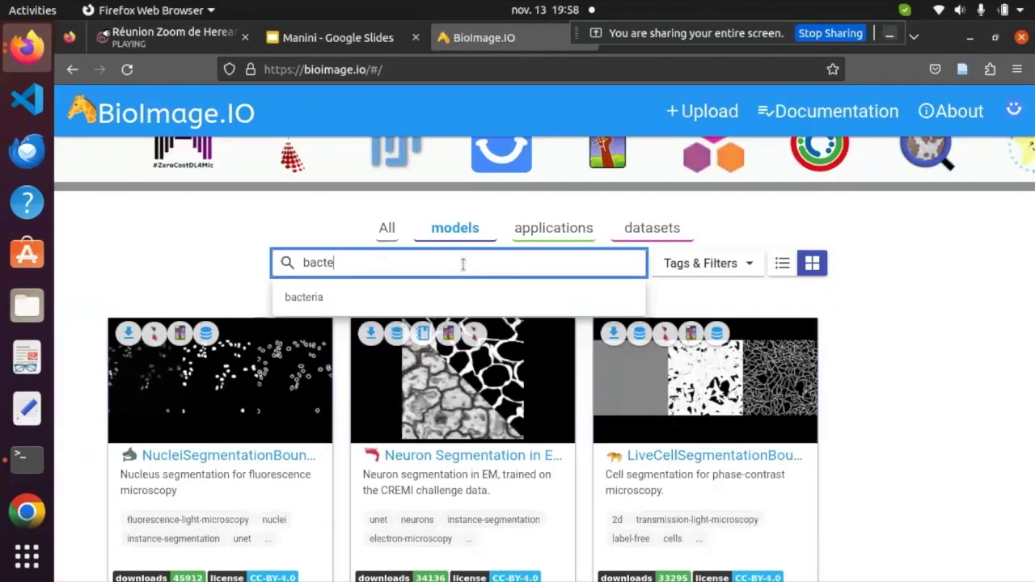
left_click(416, 303)
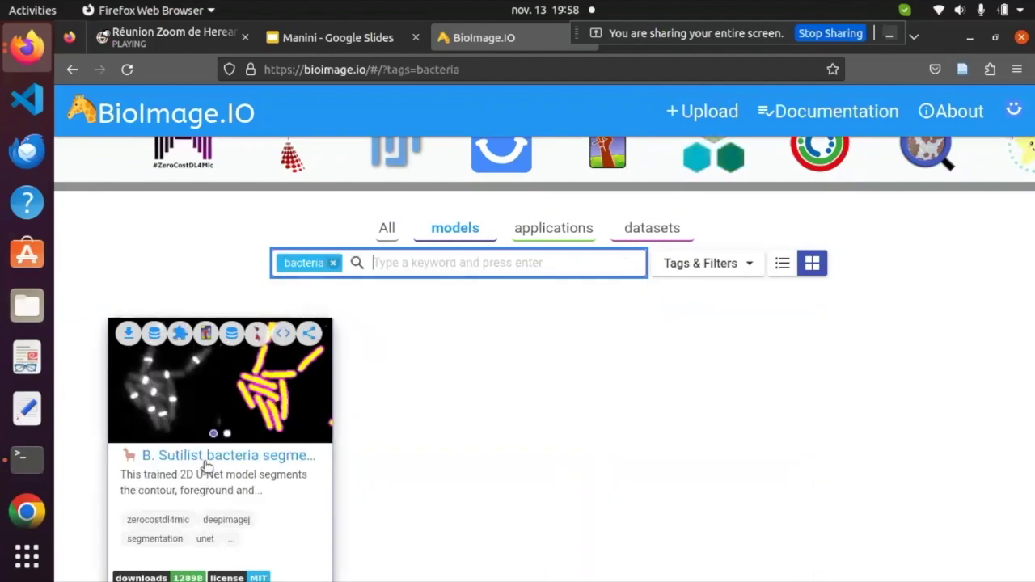
left_click(206, 460)
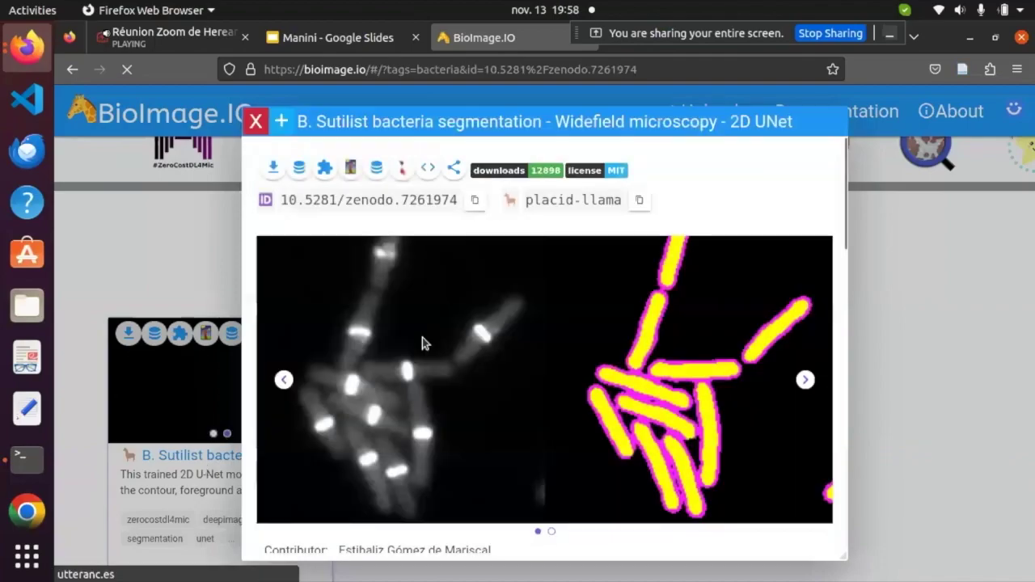
Download the model for deepImageJ as a Tensorflow Saved Model and open tf_weights.zip inside the downloaded archive.
left_click(404, 170)
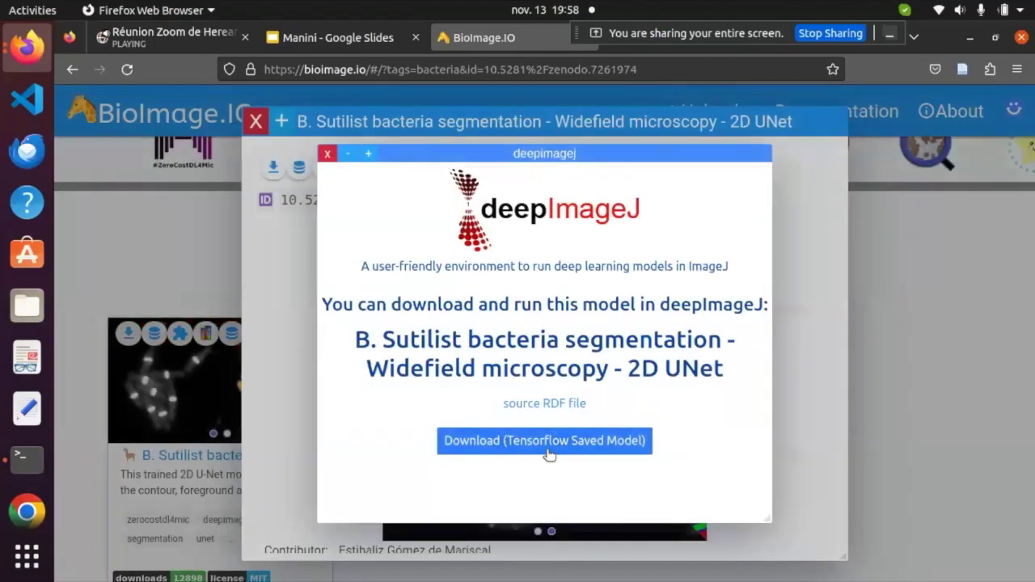
left_click(547, 442)
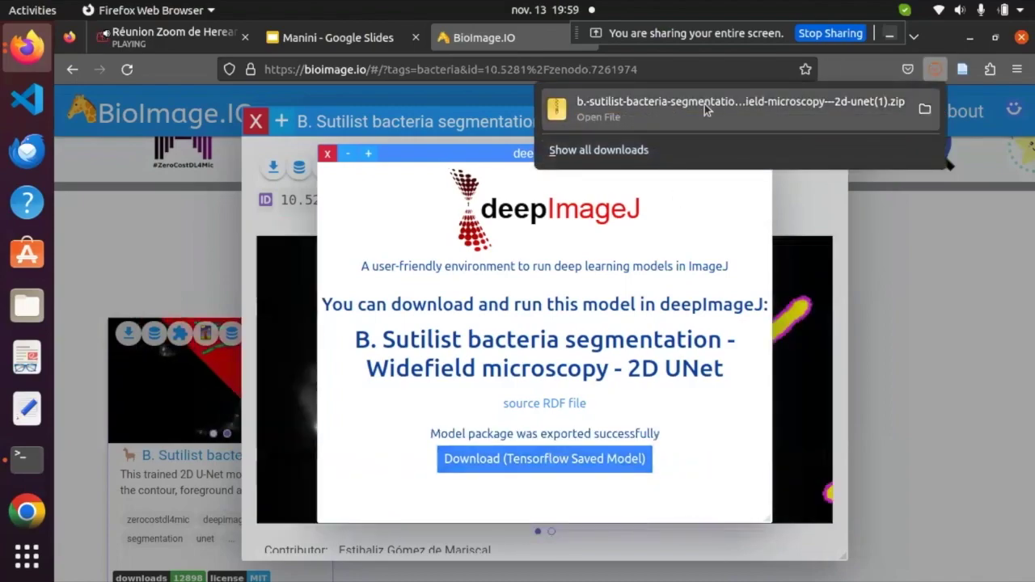
left_click(704, 103)
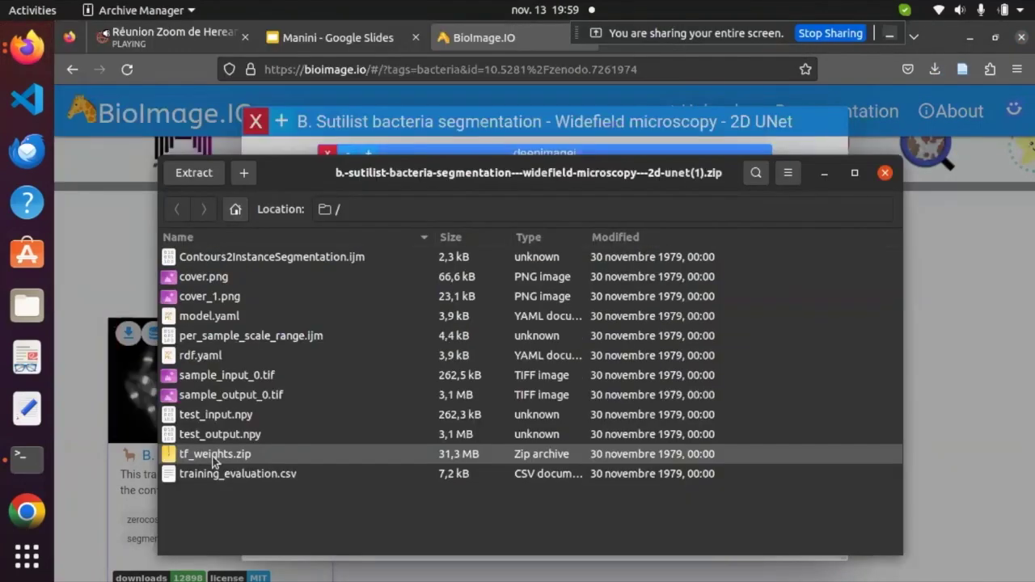
double_click(214, 457)
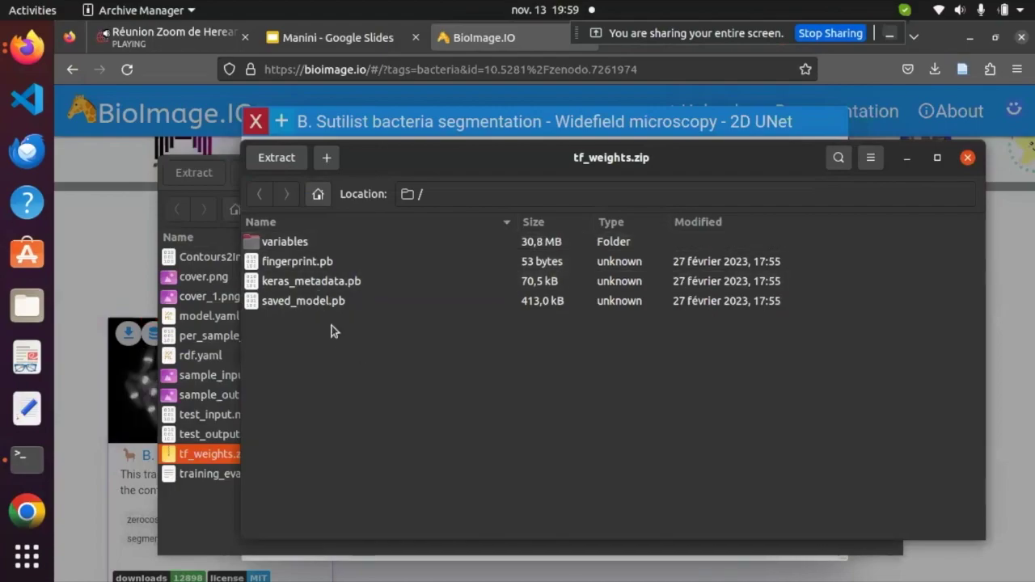
Extract all files of tf_weights.zip into a new folder bacteria_mdl within manini_demo/segmentation, and return to napari.
left_click(276, 157)
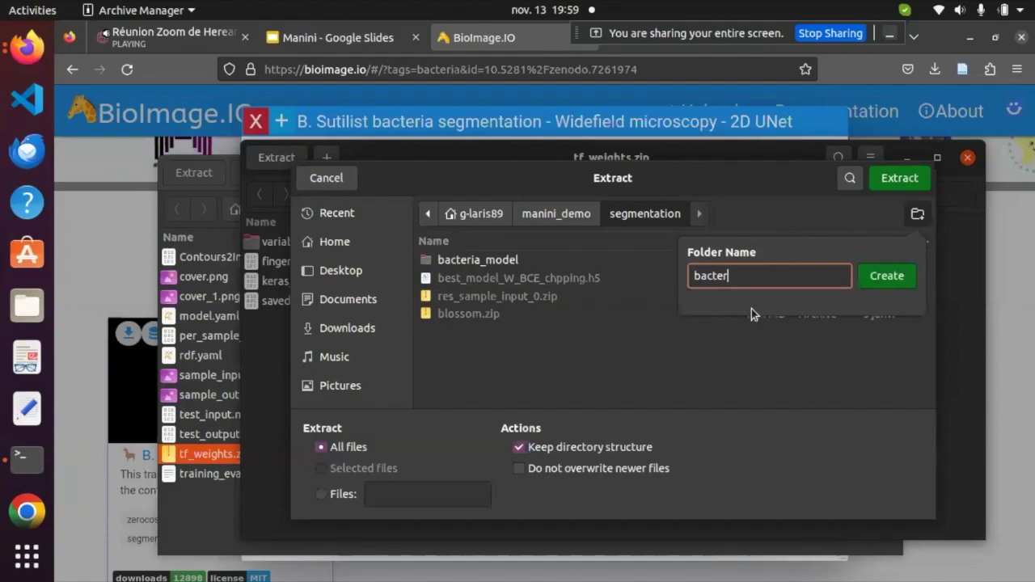
type("ia_mdl")
left_click(896, 279)
left_click(899, 178)
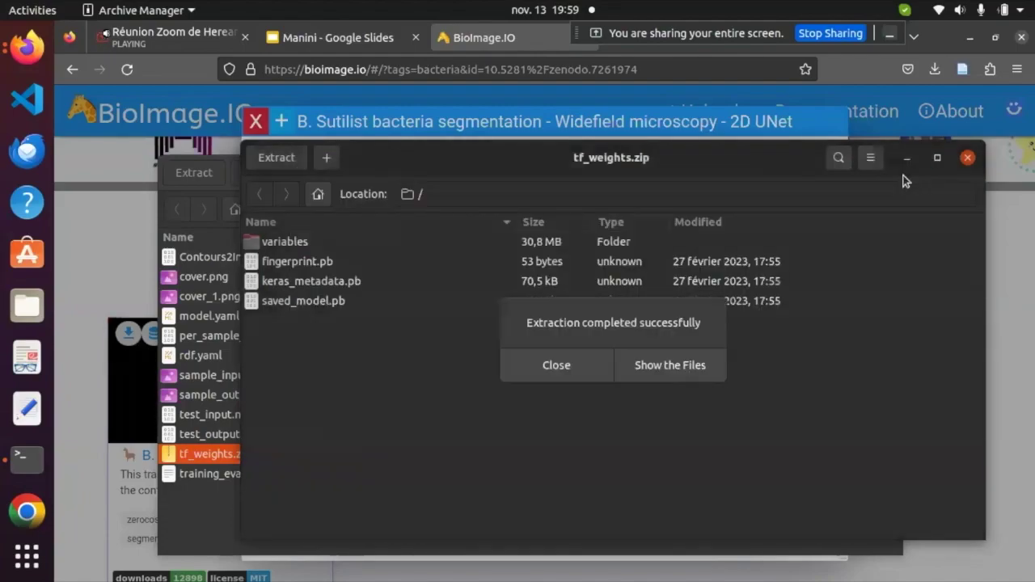
left_click(588, 363)
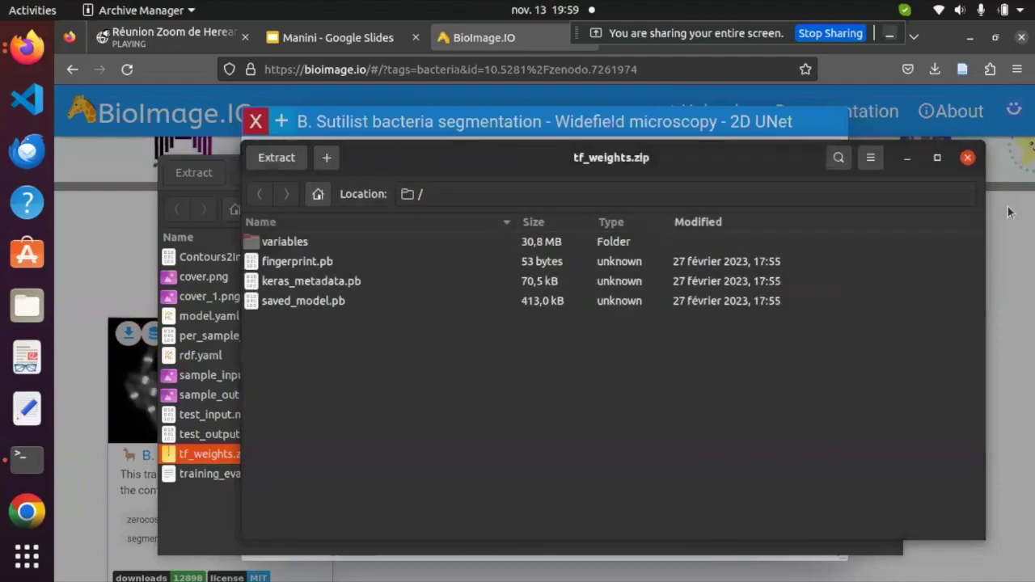
left_click(970, 157)
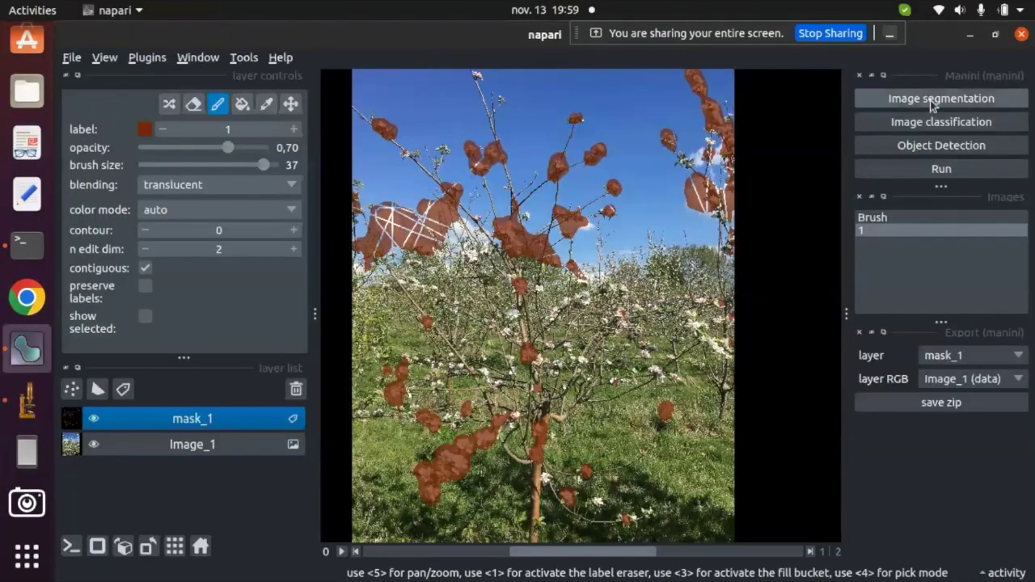
Start a new image segmentation and choose res_sample_input_0.zip from manini_demo/segmentation as the image input.
left_click(931, 99)
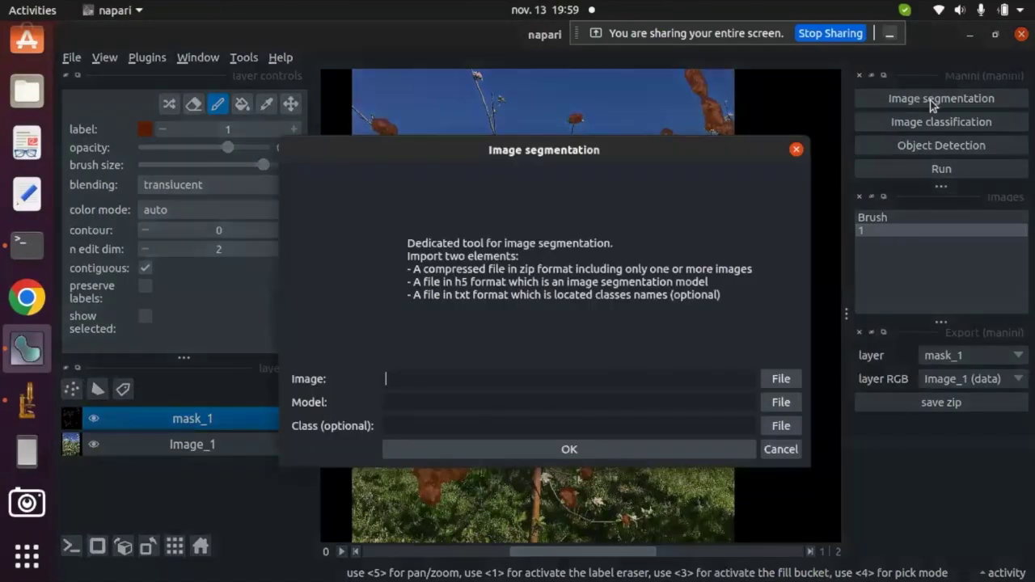
left_click(782, 379)
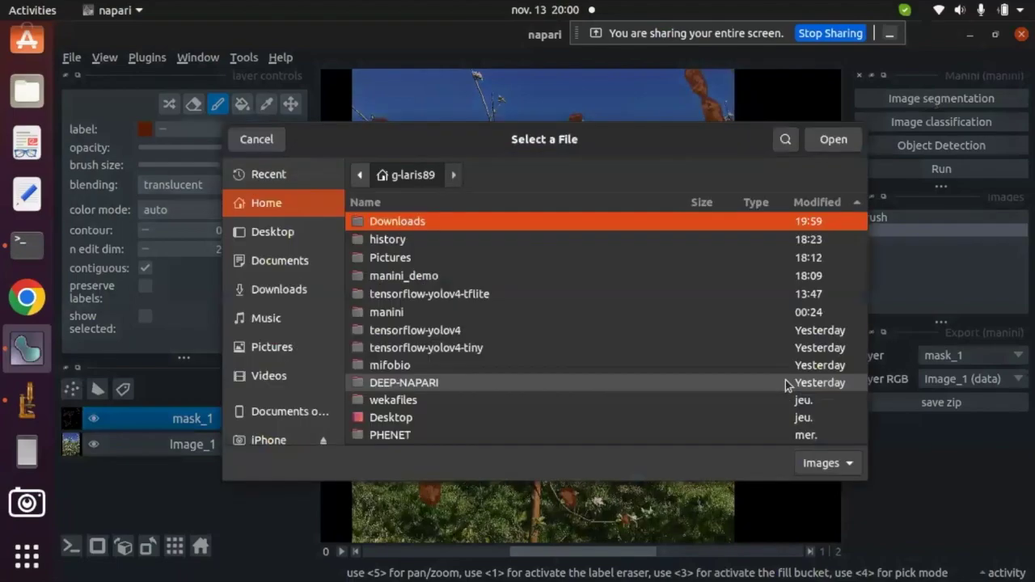
double_click(497, 269)
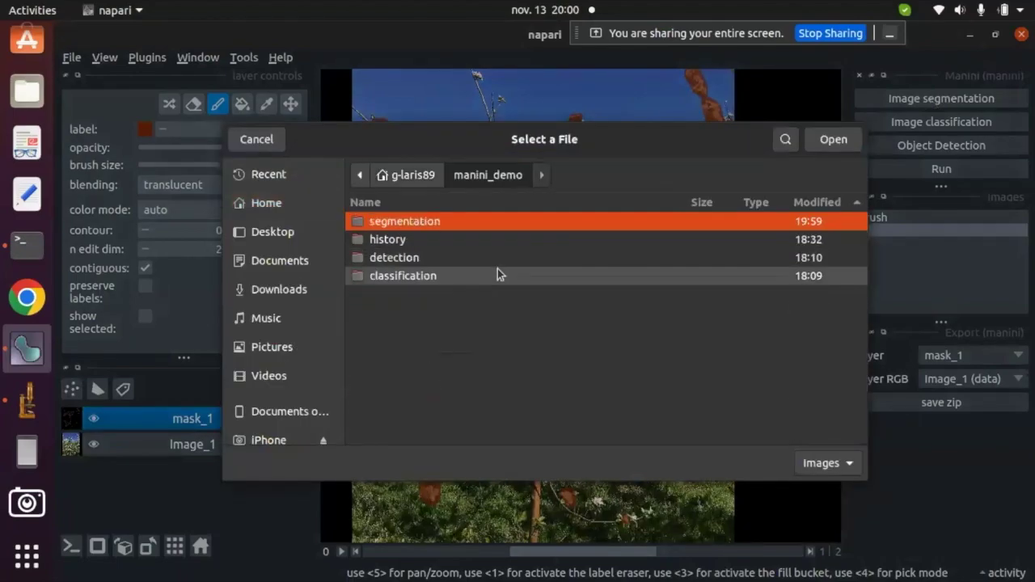
double_click(456, 223)
left_click(457, 258)
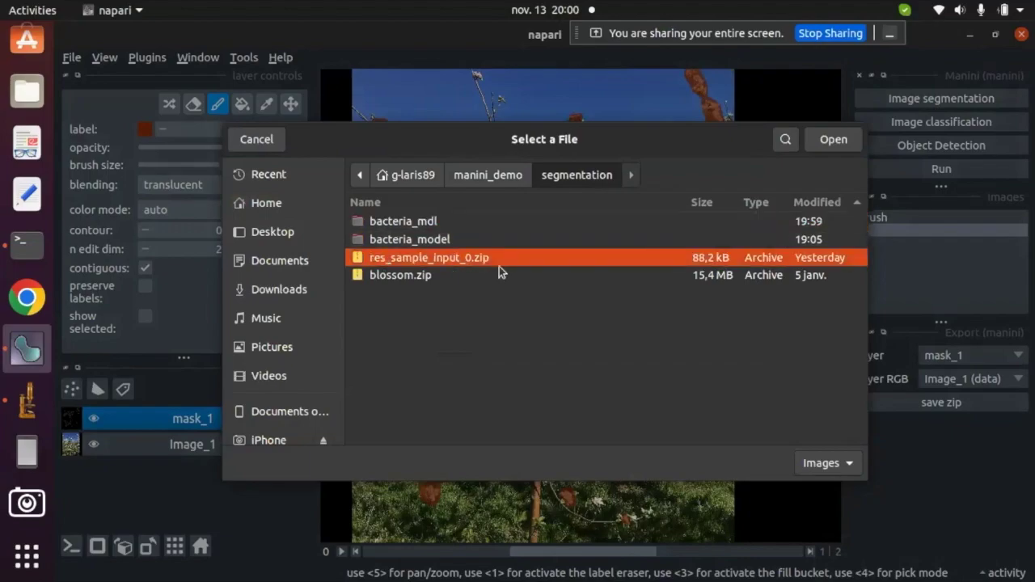
key("Return")
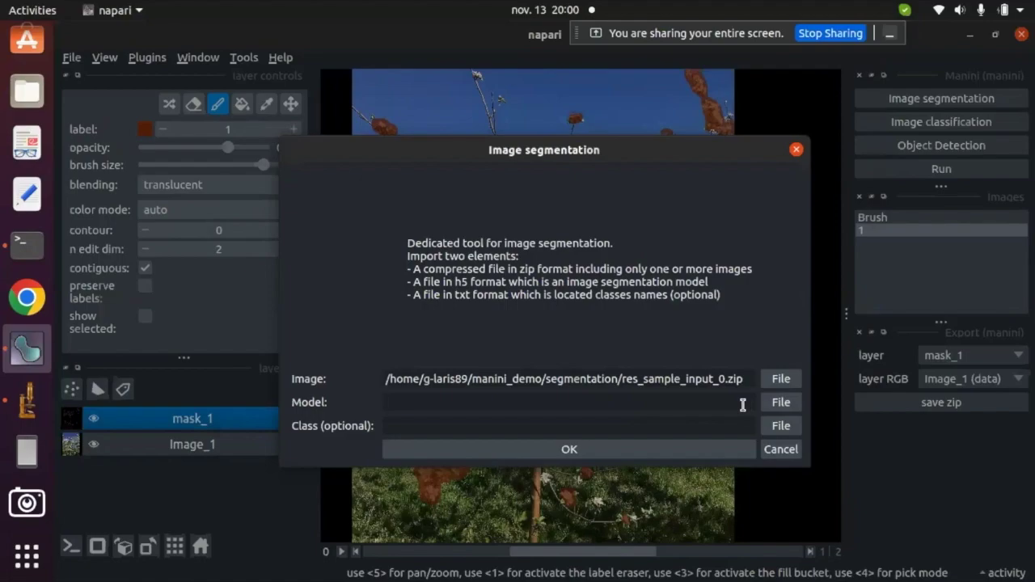
Set the model path to the bacteria_mdl folder inside manini_demo/segmentation and confirm the segmentation inputs.
left_click_drag(621, 380, 376, 368)
key("ctrl+c")
left_click(441, 402)
key("ctrl+v")
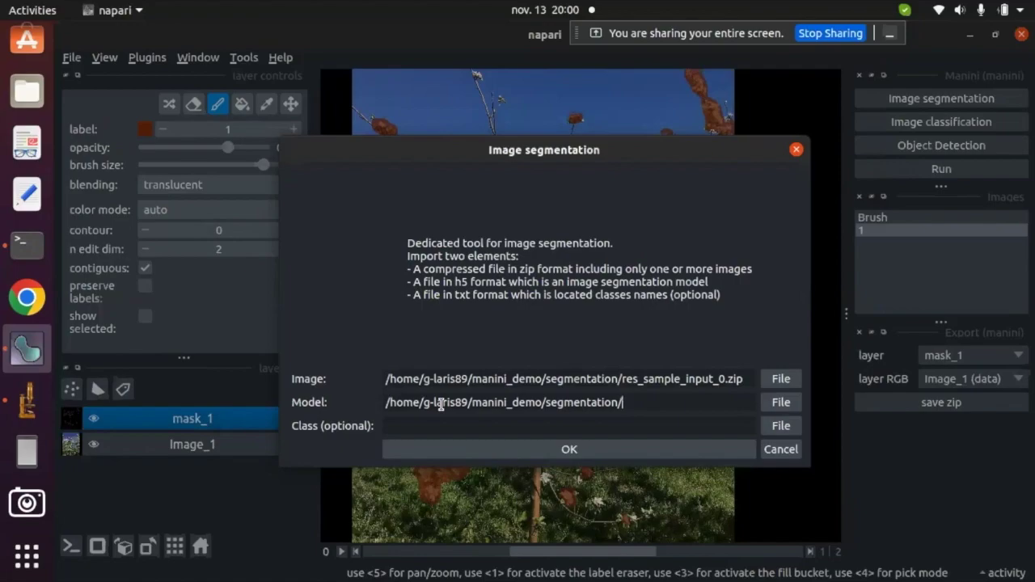
type("bacteria_mdl")
left_click(414, 448)
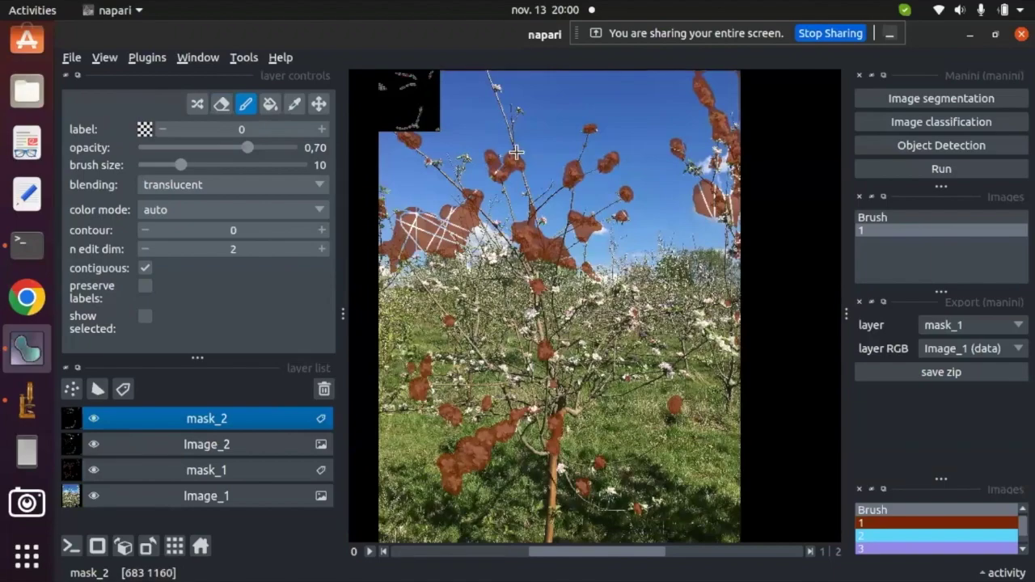
Close the blossom session's image list and export widgets, and delete the mask_1 and Image_1 layers.
left_click(861, 197)
left_click(856, 231)
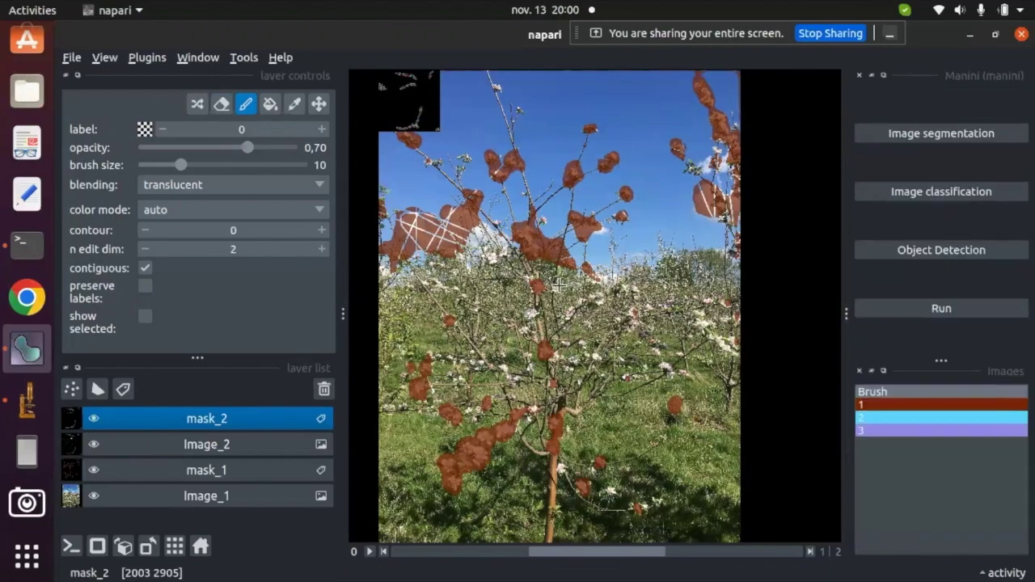
left_click(284, 470)
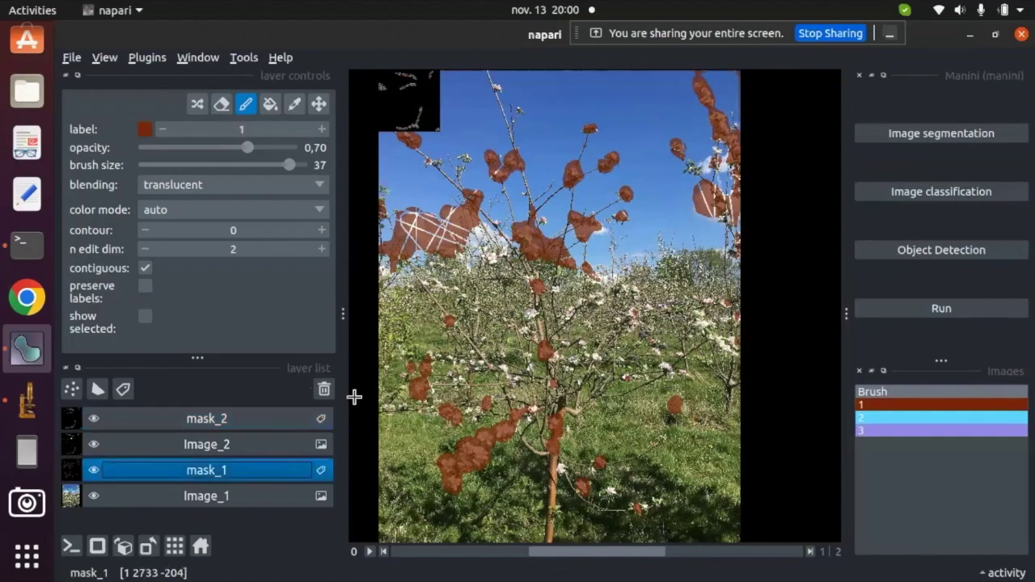
left_click(323, 392)
left_click(323, 391)
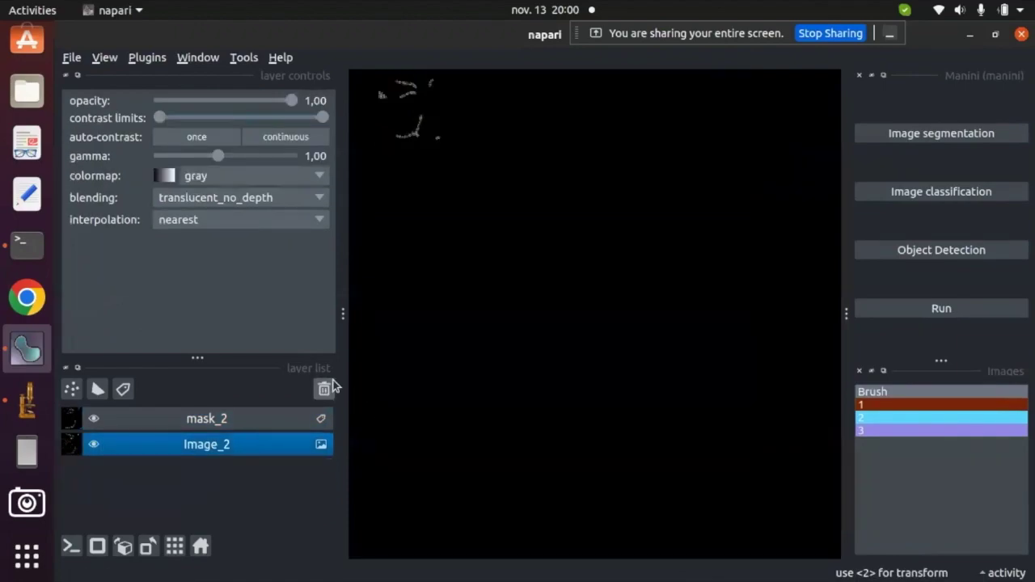
Compare the bacteria segmentation with the raw image by hiding and showing the mask_2 and Image_2 layers in turn.
left_click_drag(402, 207, 485, 349)
scroll(495, 227, "up", 10)
left_click_drag(522, 232, 635, 233)
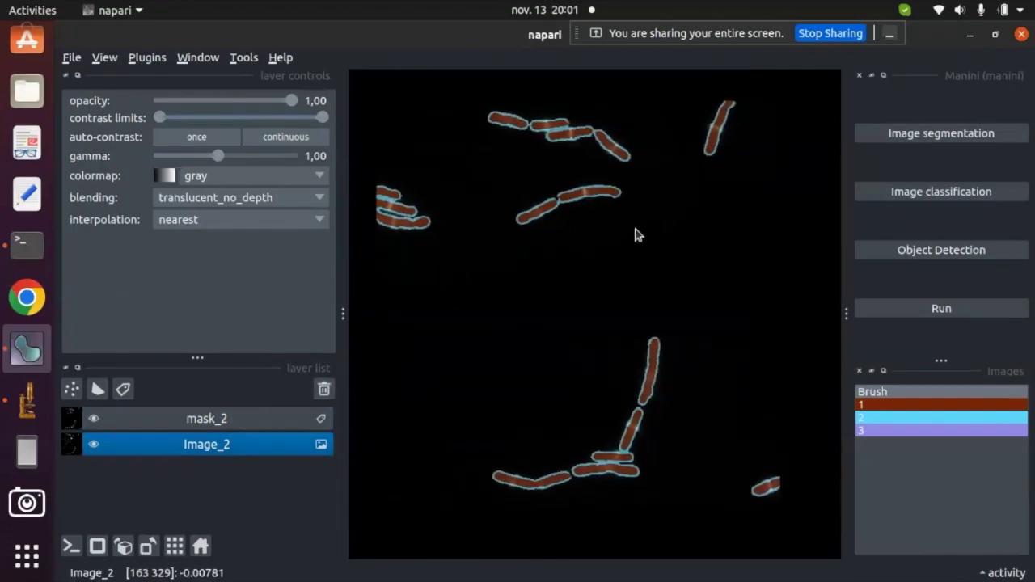
left_click(94, 418)
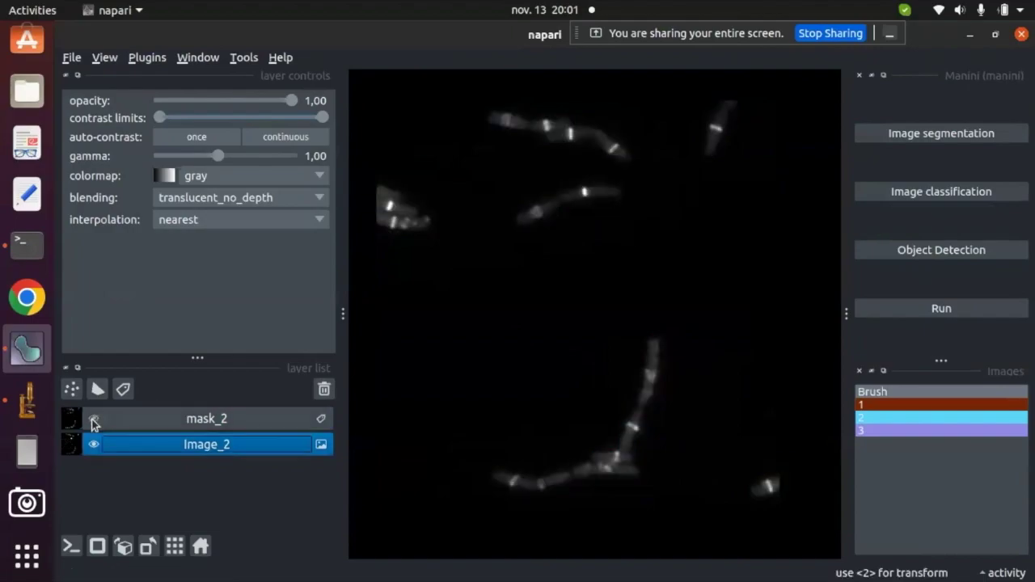
left_click_drag(639, 292, 665, 317)
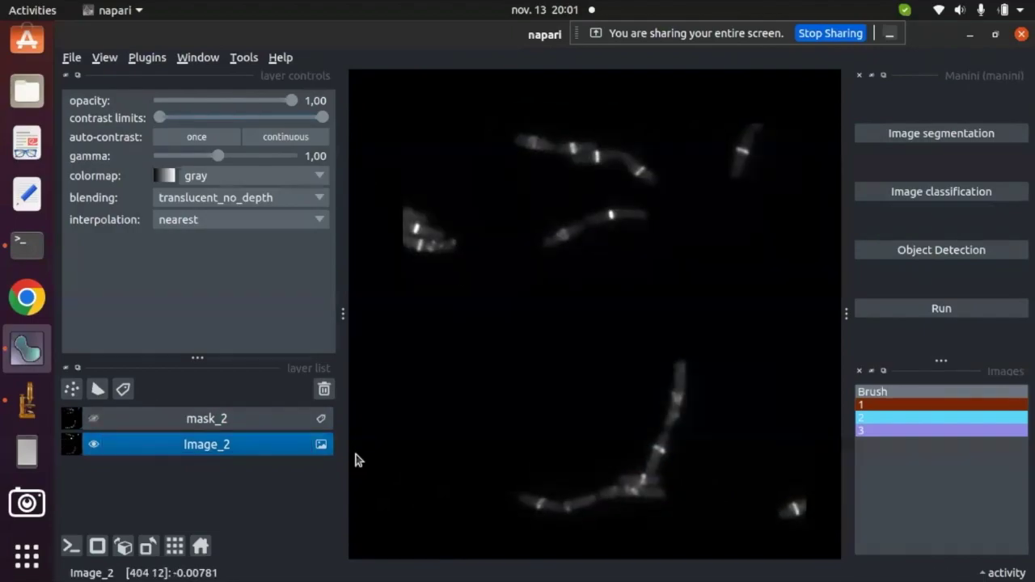
left_click(94, 418)
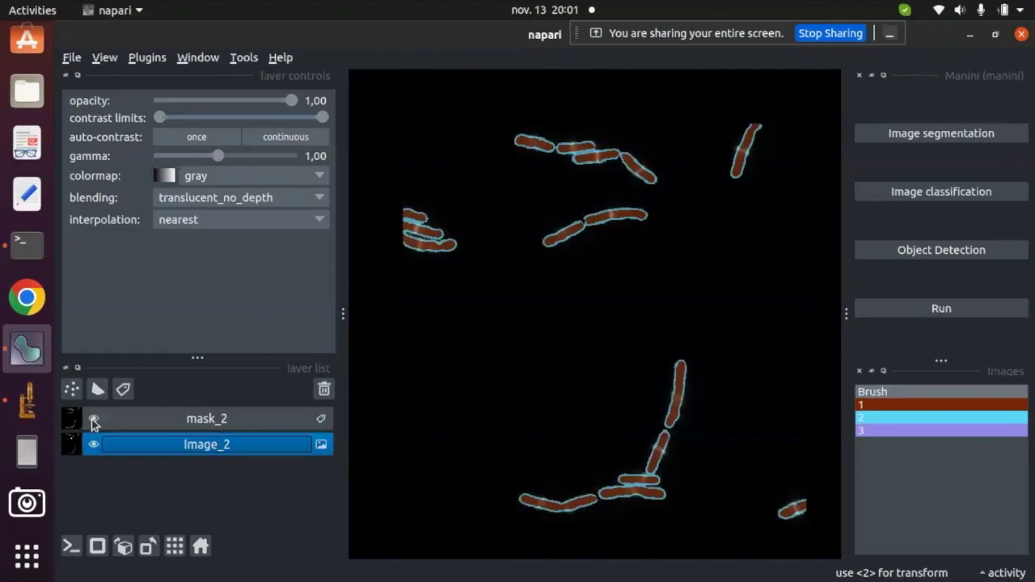
left_click(93, 445)
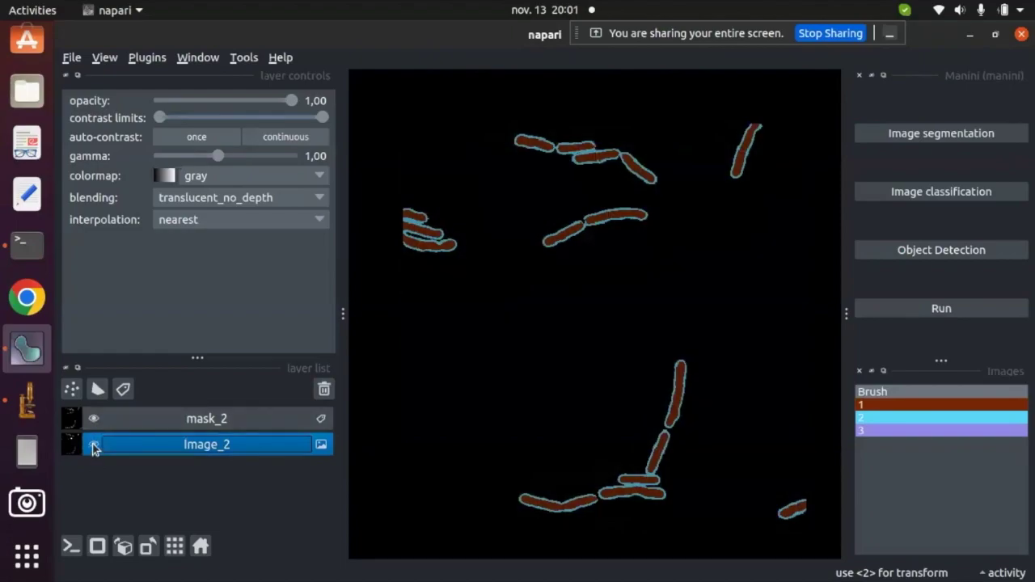
left_click(93, 445)
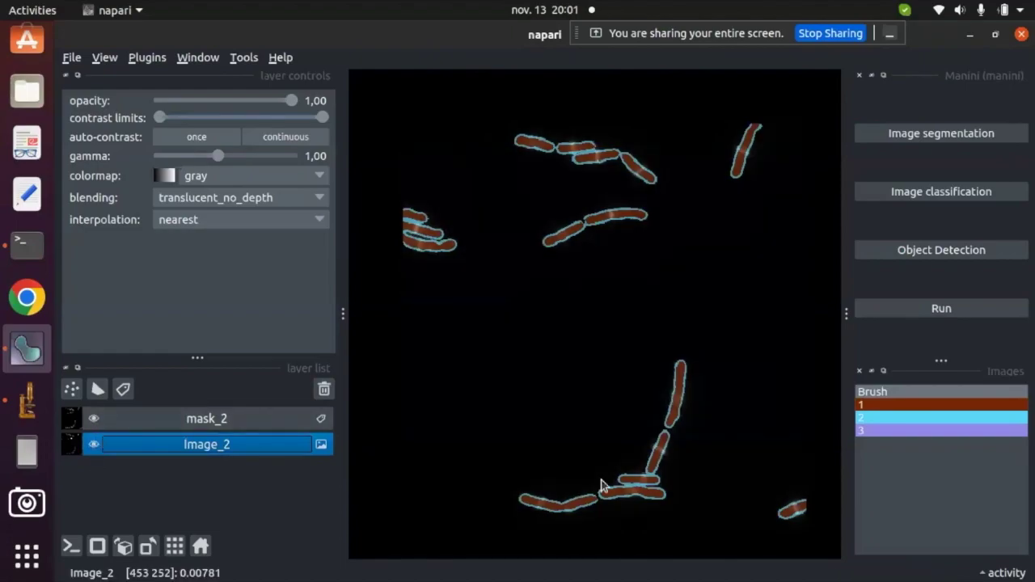
Paint with label 1 on mask_2 across the gap between the two adjoining bacteria of the middle chain.
left_click_drag(617, 312, 626, 321)
scroll(596, 258, "up", 5)
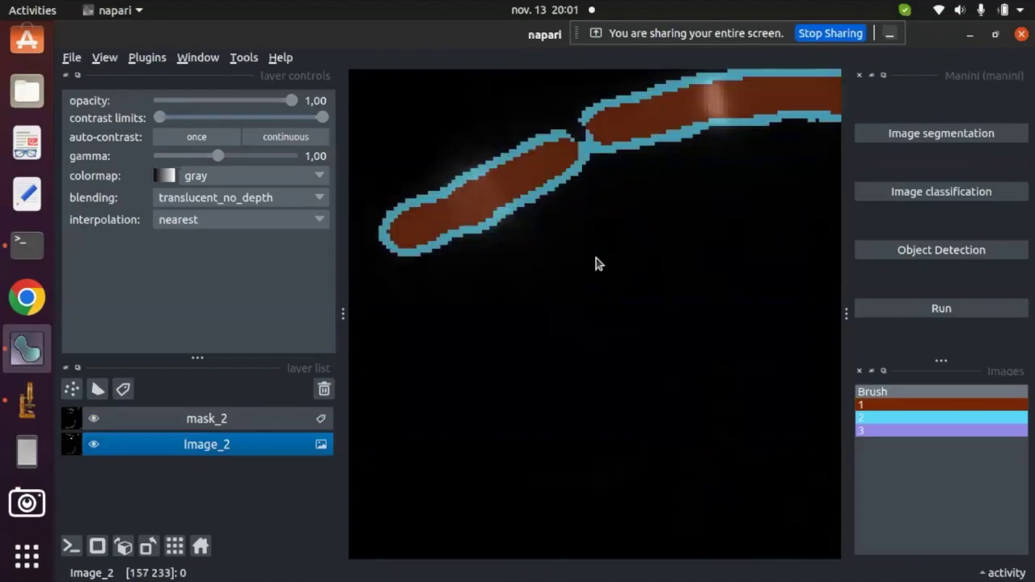
left_click_drag(596, 258, 622, 332)
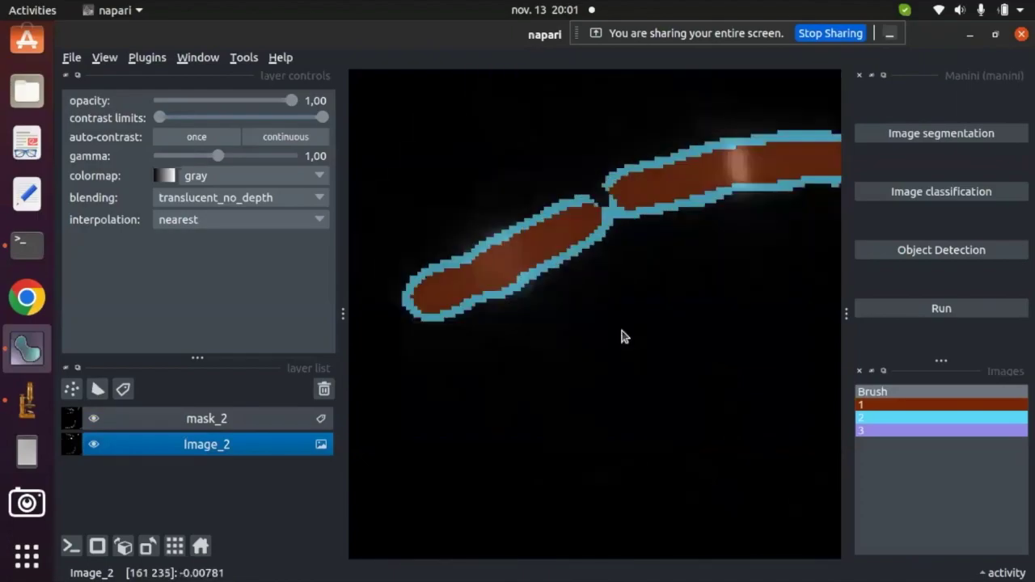
left_click(895, 409)
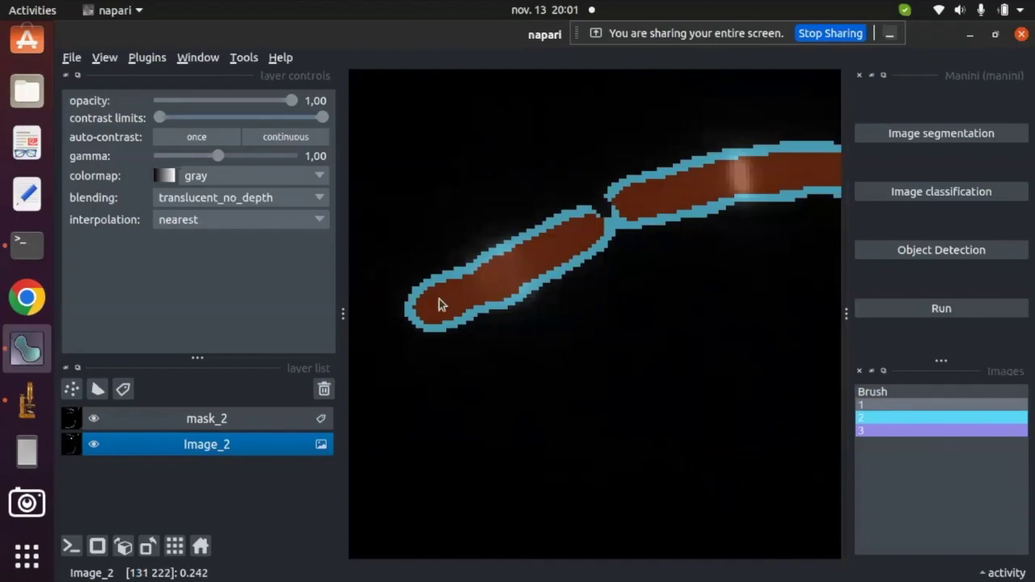
left_click(209, 426)
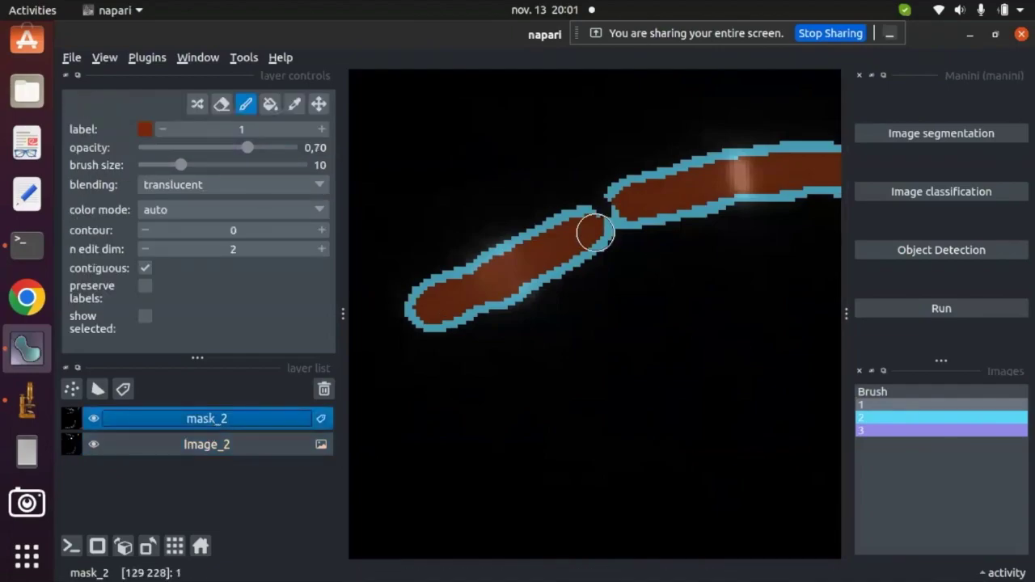
left_click_drag(582, 227, 633, 196)
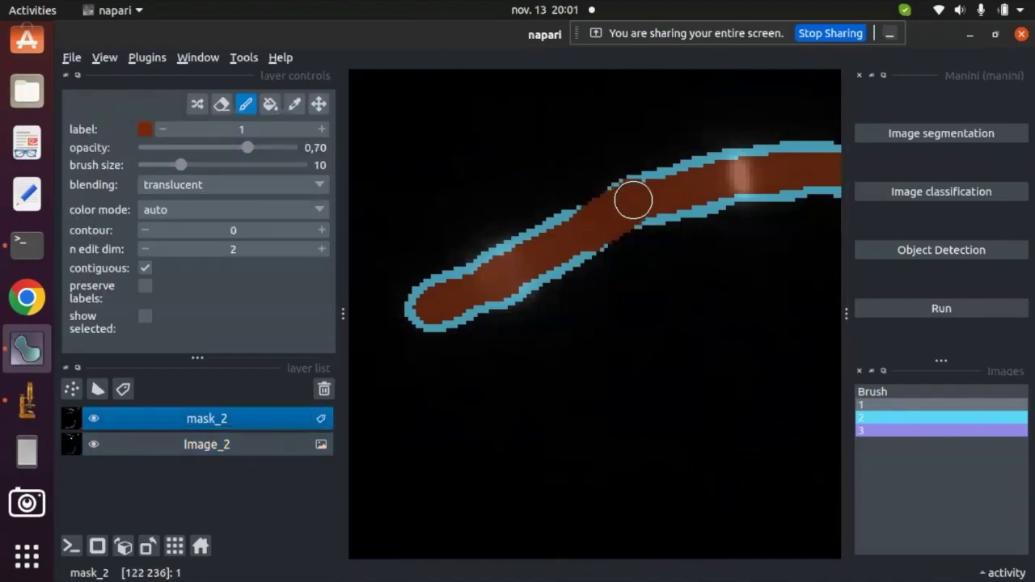
Paint label 2 strokes below and above the joined bacteria to redraw their contour.
left_click(866, 420)
left_click_drag(590, 266, 675, 228)
mouse_move(651, 157)
left_mouse_down()
mouse_move(613, 167)
mouse_move(547, 207)
left_mouse_up()
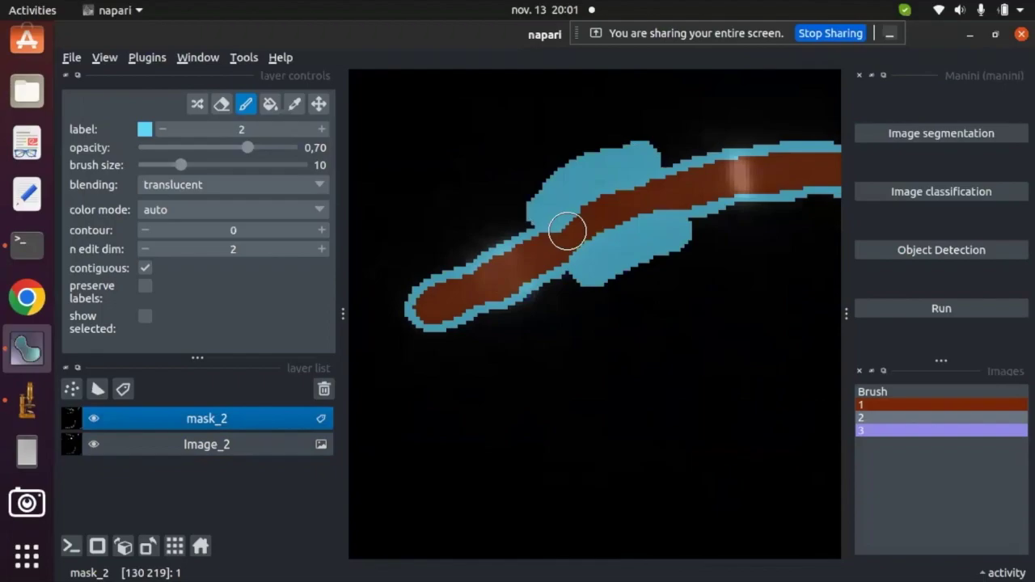
Erase parts of the left-edge cluster and the vertical chain on mask_2 using label 0 and brush size 33, and close the label list.
left_click(319, 104)
scroll(432, 193, "down", 5)
scroll(433, 194, "down", 3)
left_click_drag(459, 221, 613, 307)
left_click(905, 396)
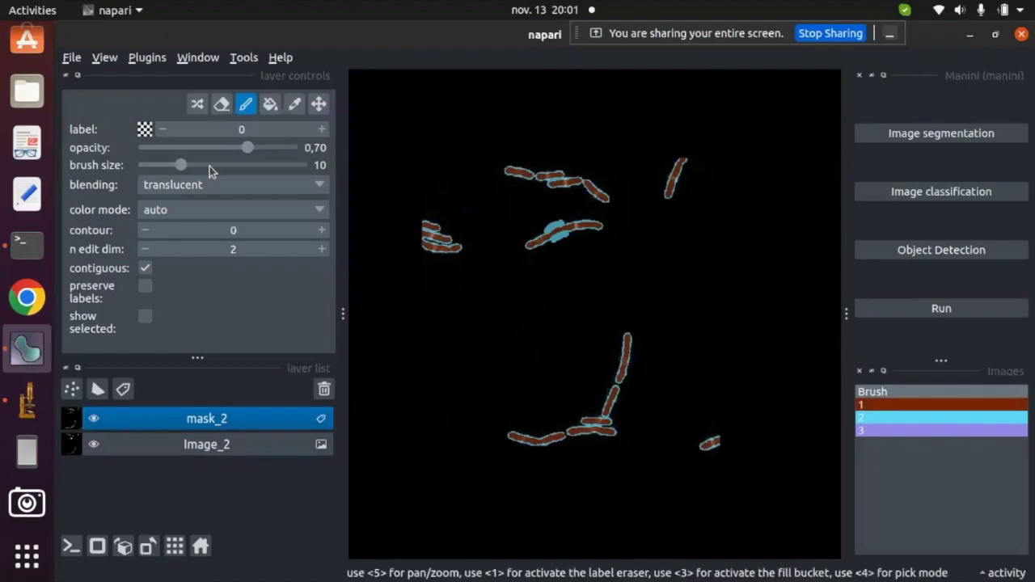
left_click_drag(180, 162, 273, 165)
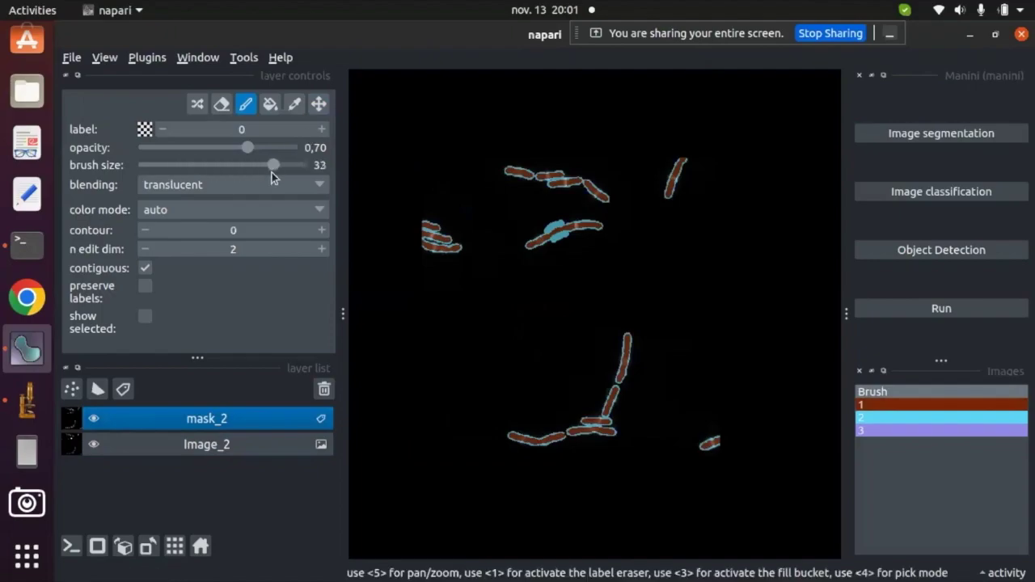
left_click(429, 240)
left_click(859, 308)
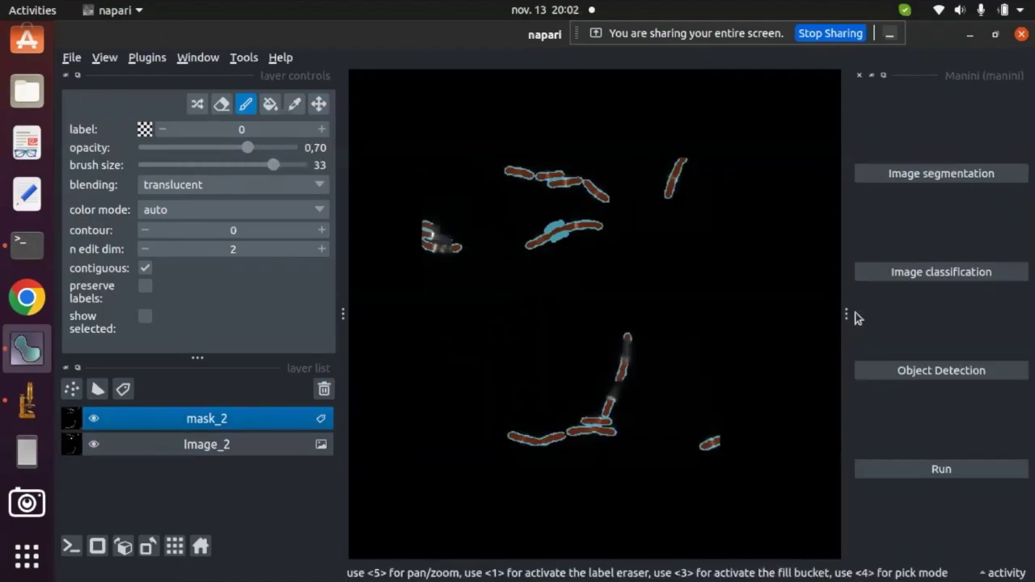
Start an image classification and load glioma.zip from manini_demo/classification as the image archive.
left_click(919, 274)
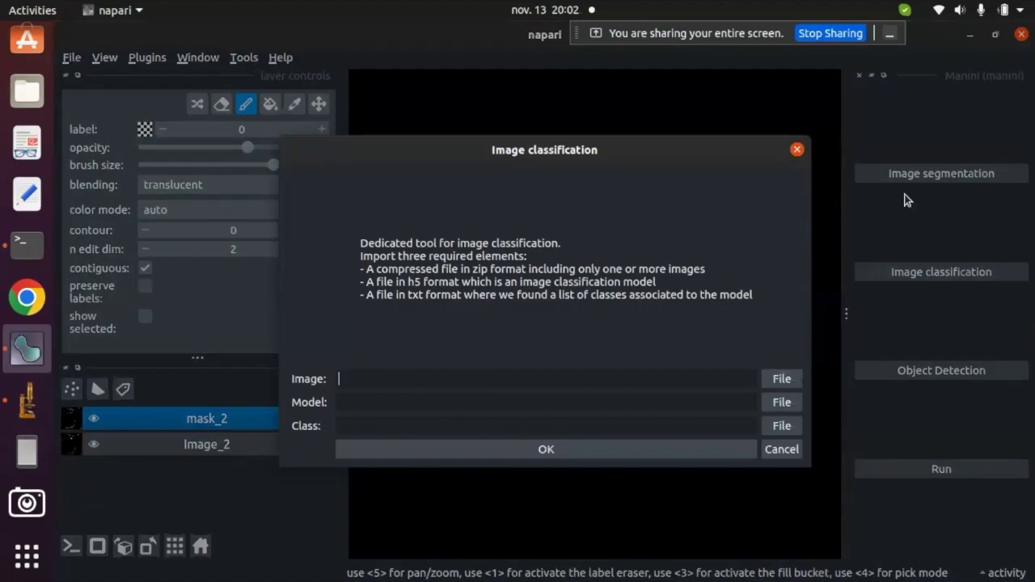
left_click(781, 379)
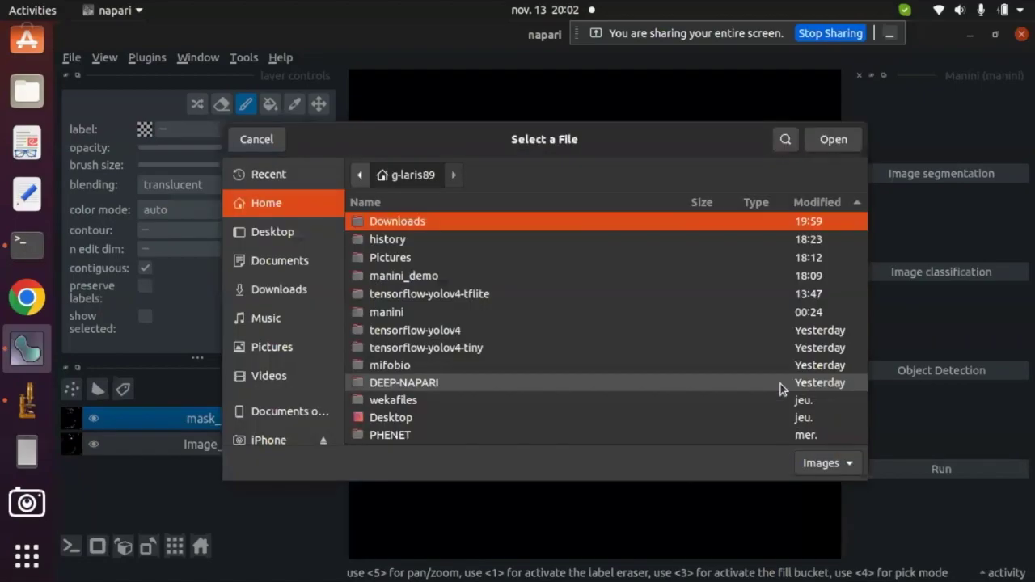
double_click(428, 276)
double_click(405, 276)
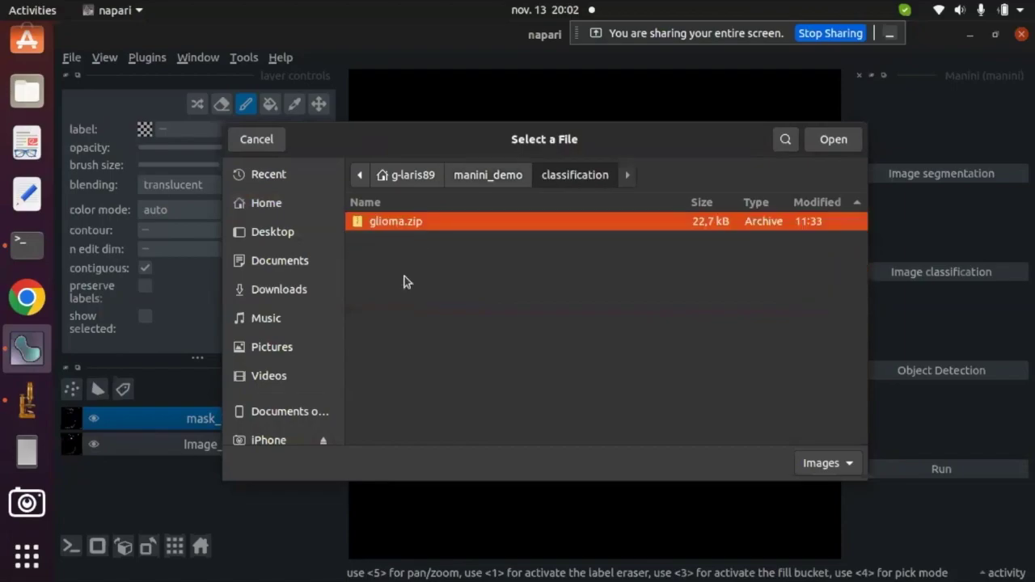
double_click(415, 225)
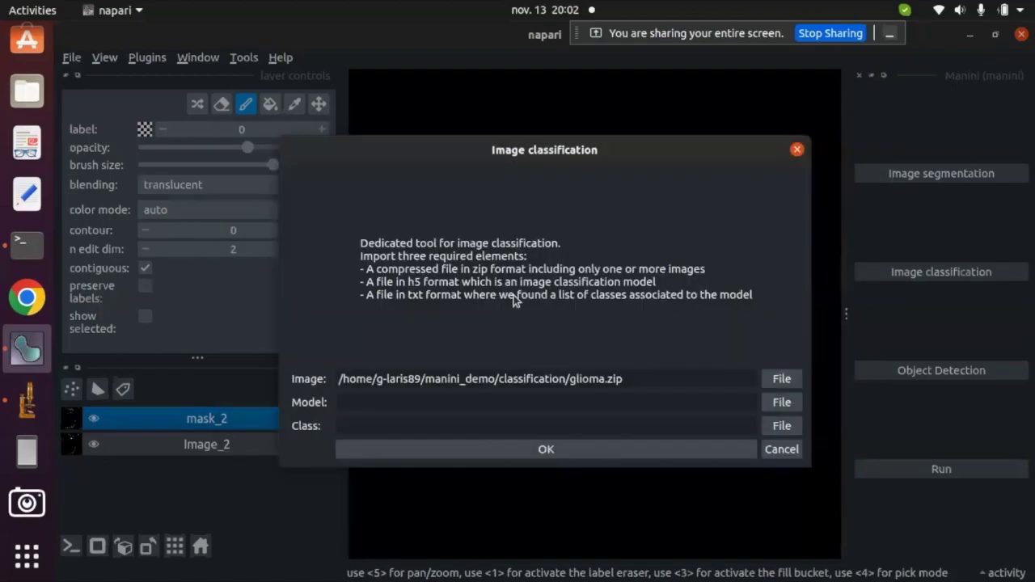
Load Brain_tumor_classification.h5 from manini_demo/classification as the classification model.
left_click(781, 405)
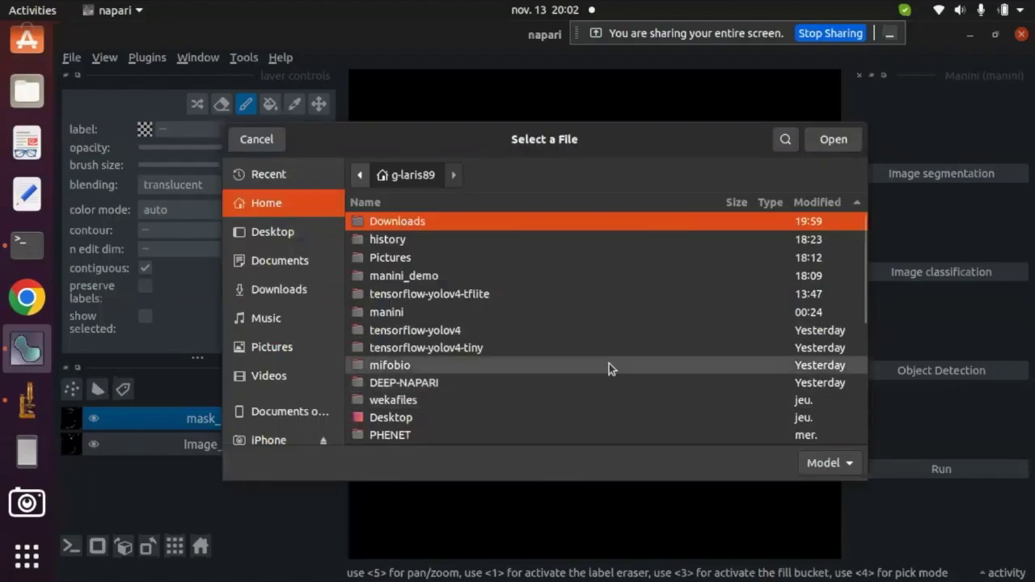
double_click(585, 277)
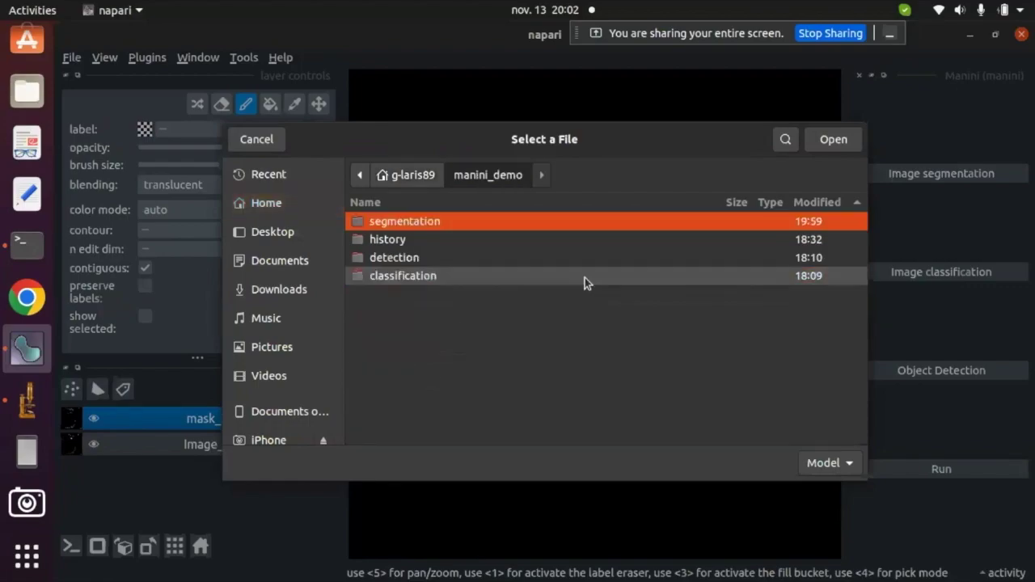
double_click(508, 276)
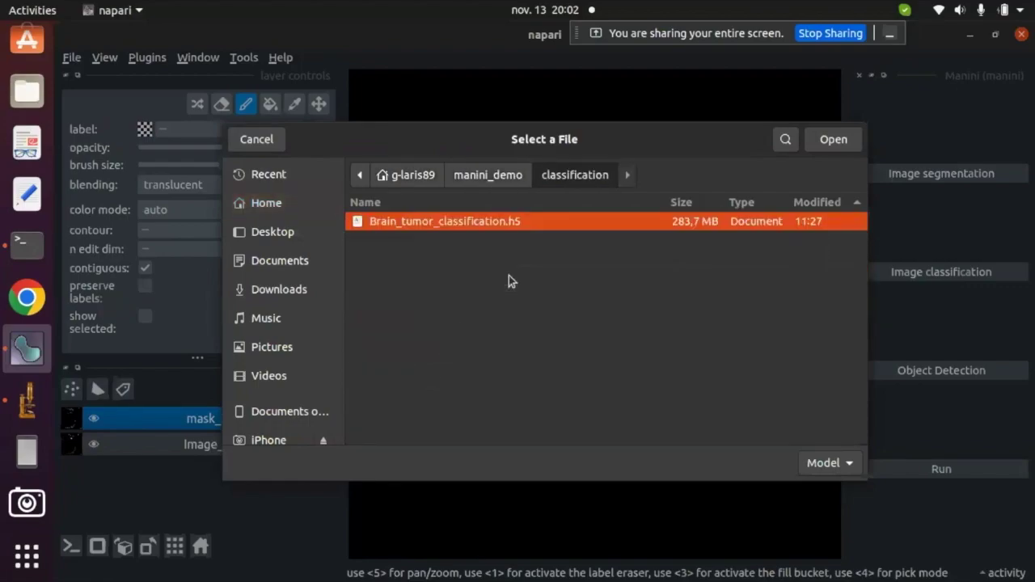
double_click(457, 229)
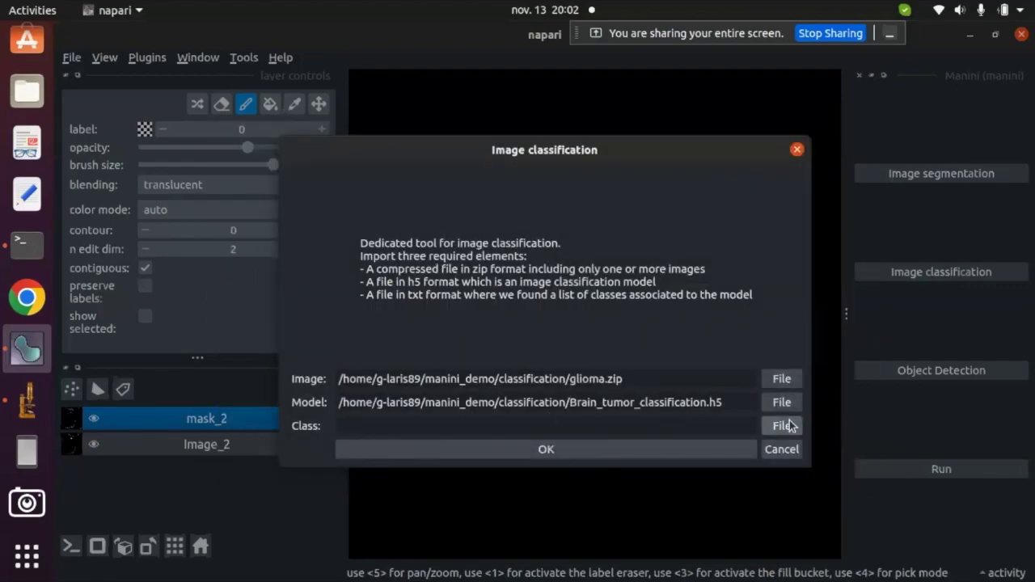
Load tumor_class.txt from manini_demo/classification as the class file and run the classification.
left_click(784, 425)
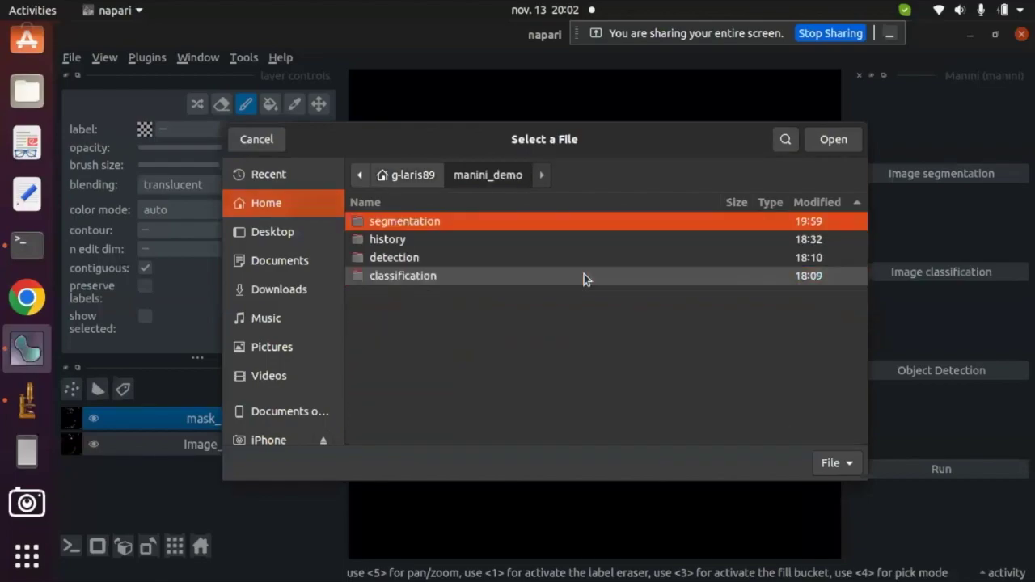
double_click(493, 276)
double_click(414, 222)
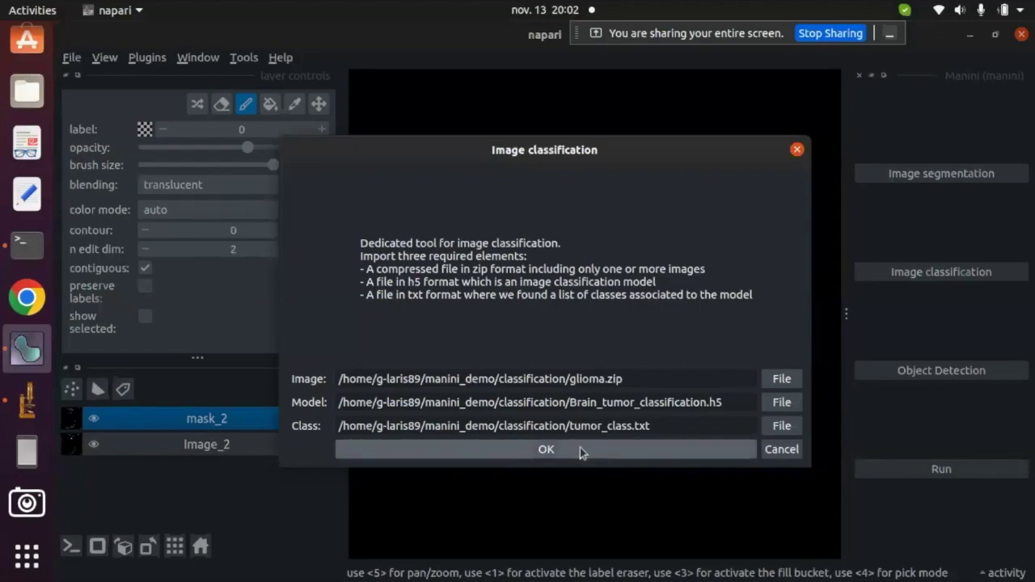
left_click(579, 447)
left_click(918, 479)
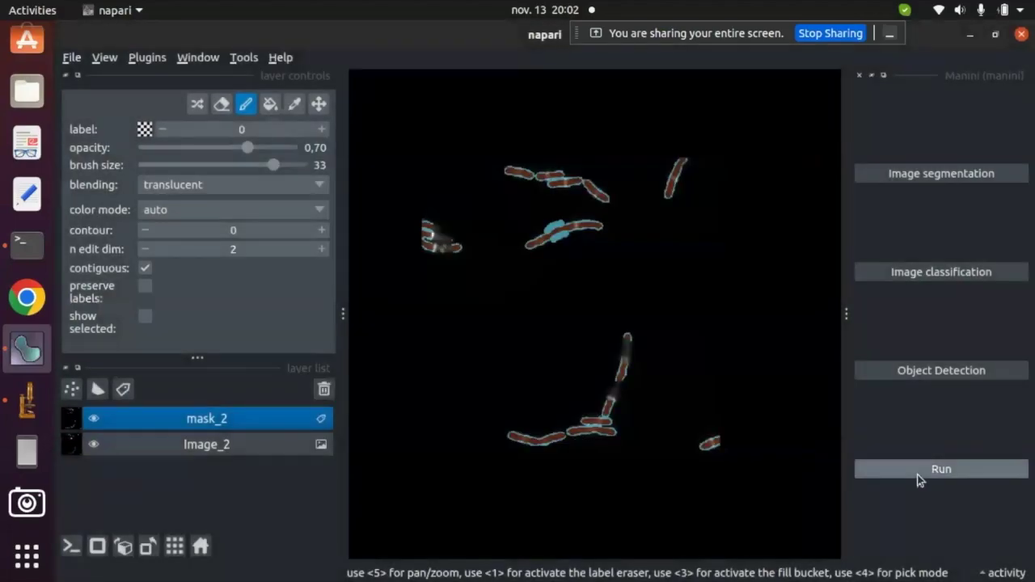
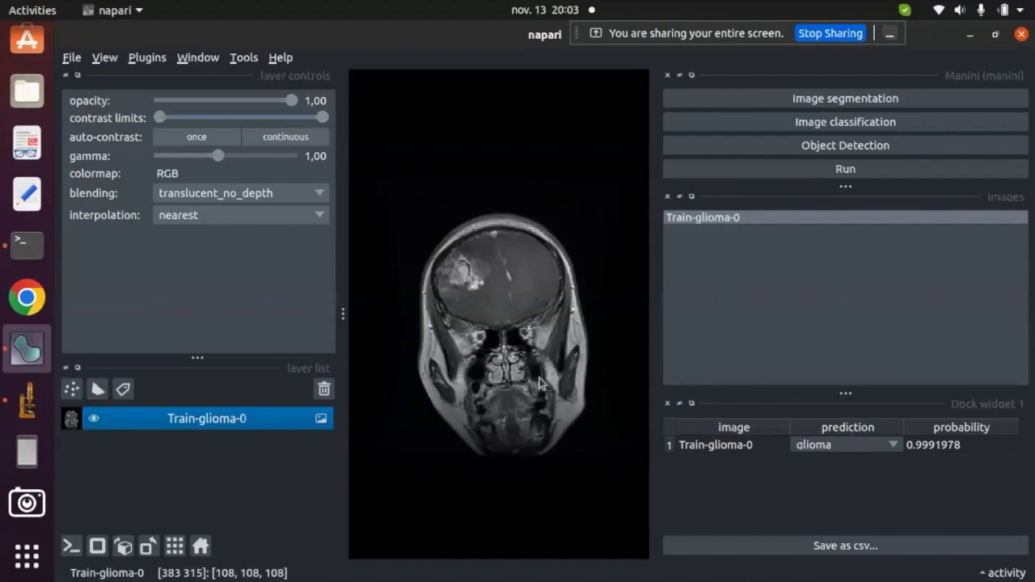
Review the alternative classes available for the Train-glioma-0 prediction.
left_click(866, 446)
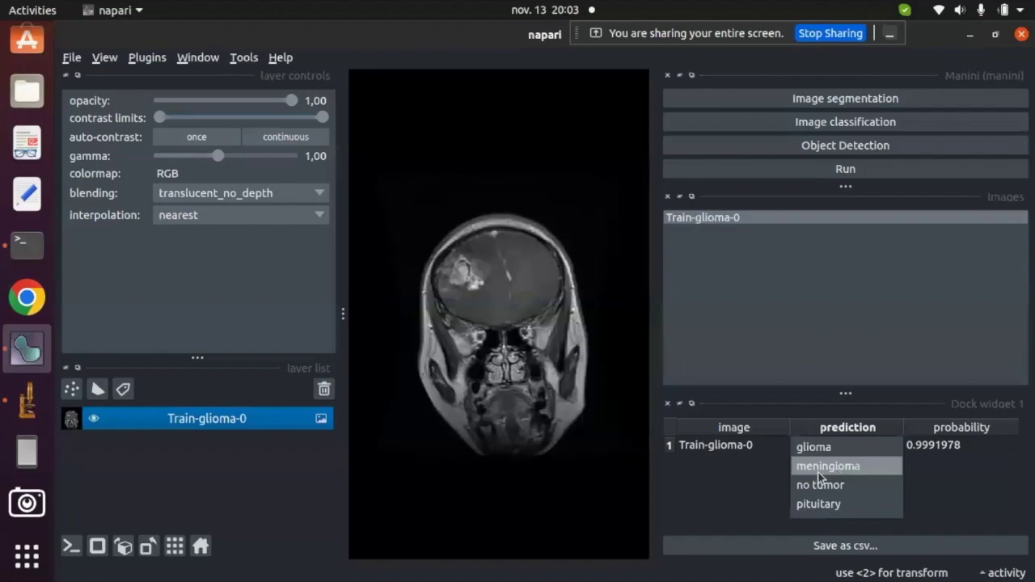
left_click(941, 502)
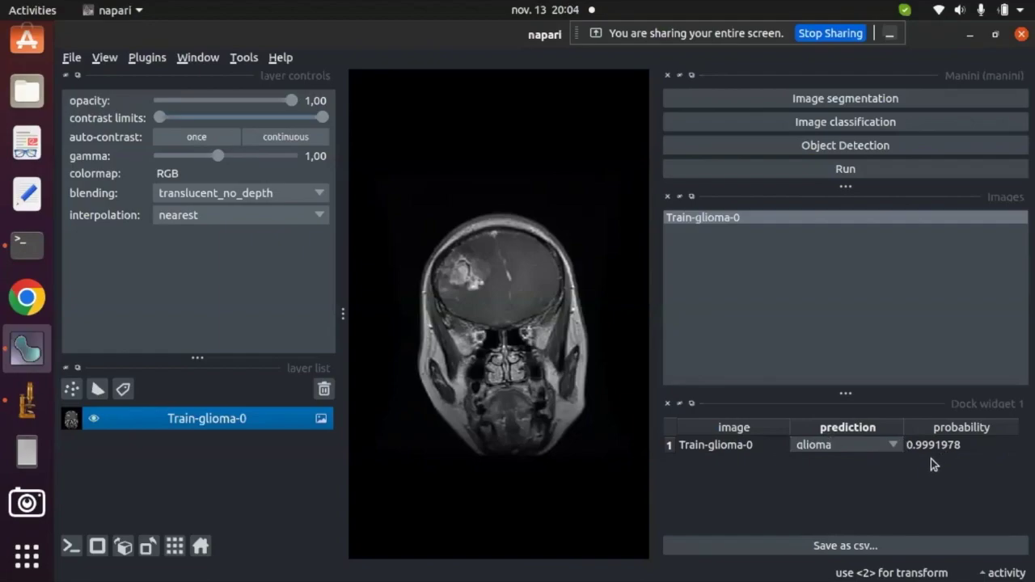
left_click(876, 444)
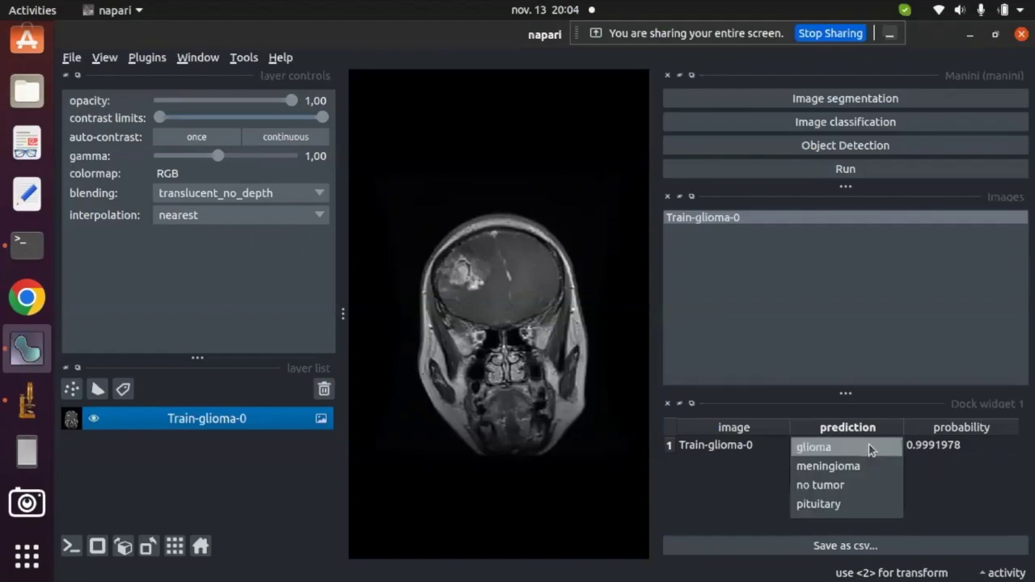
left_click(941, 494)
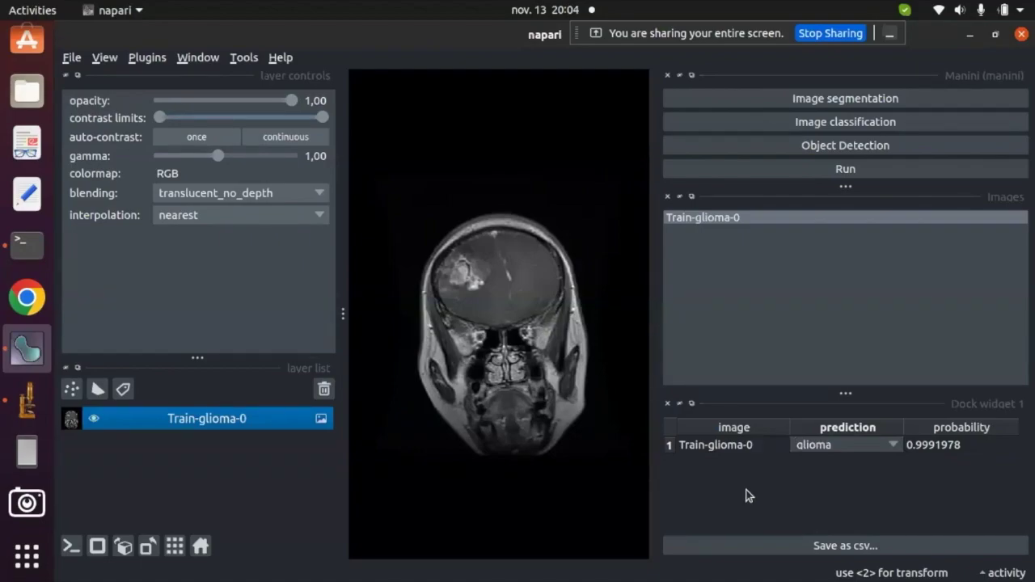
Export the classification table as CSV to the home folder under the name class_inference_result.
left_click(790, 550)
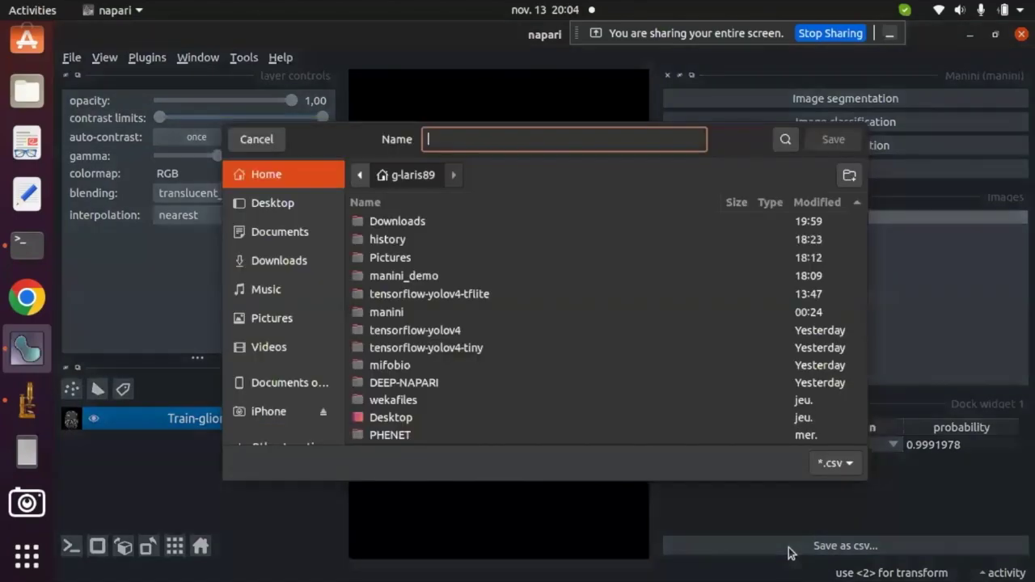
type("class_inference_result")
key("Return")
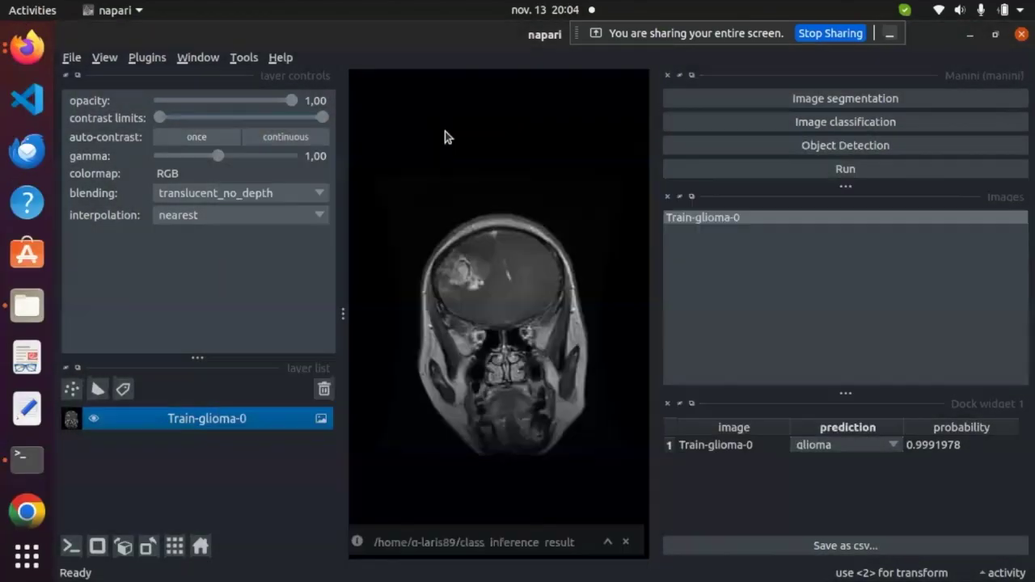
Open the exported class_inference_result file from the Home folder, examine its image name and prediction entries, and close both windows.
left_click(26, 305)
scroll(477, 425, "down", 1)
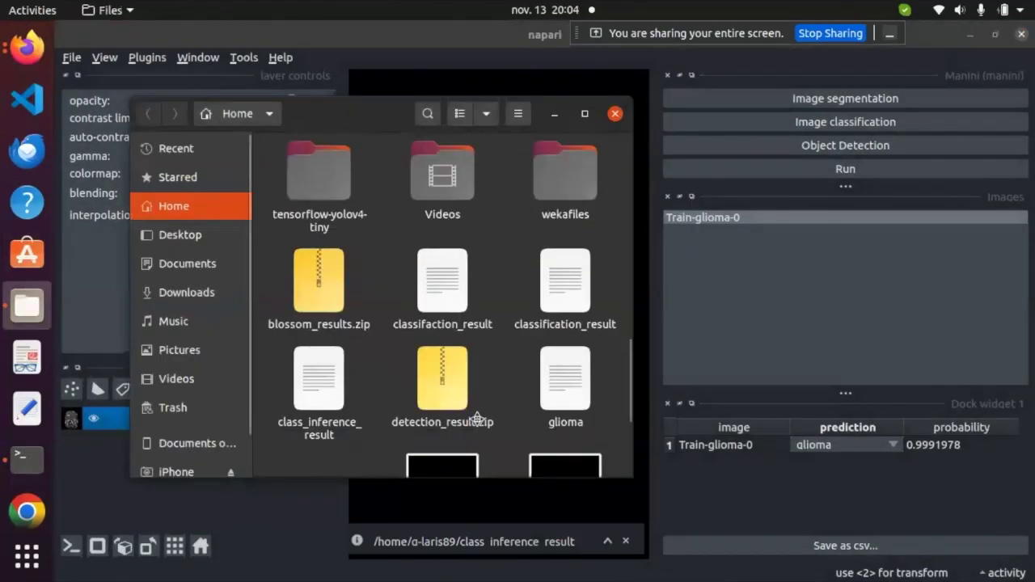
scroll(477, 420, "down", 1)
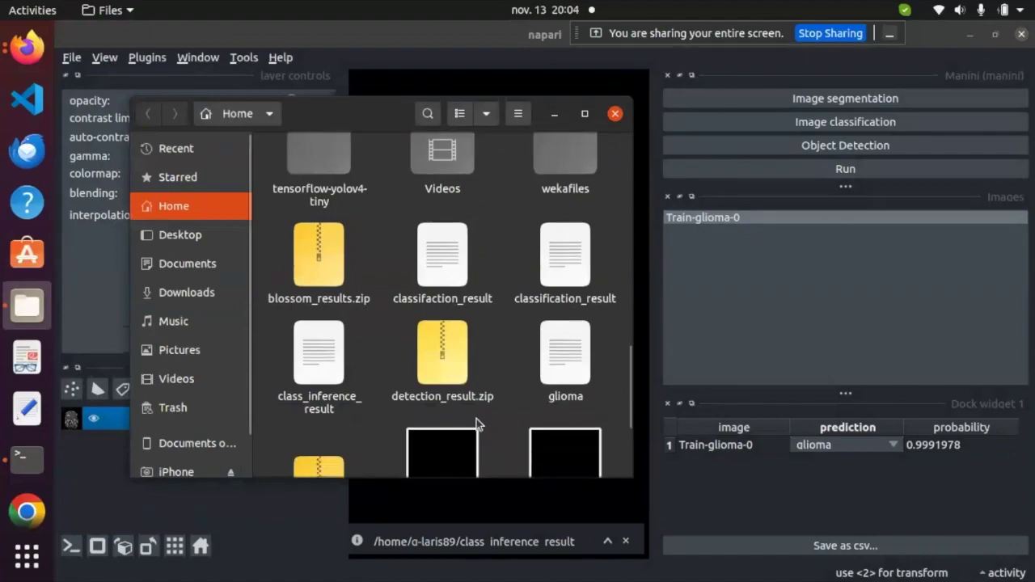
double_click(346, 374)
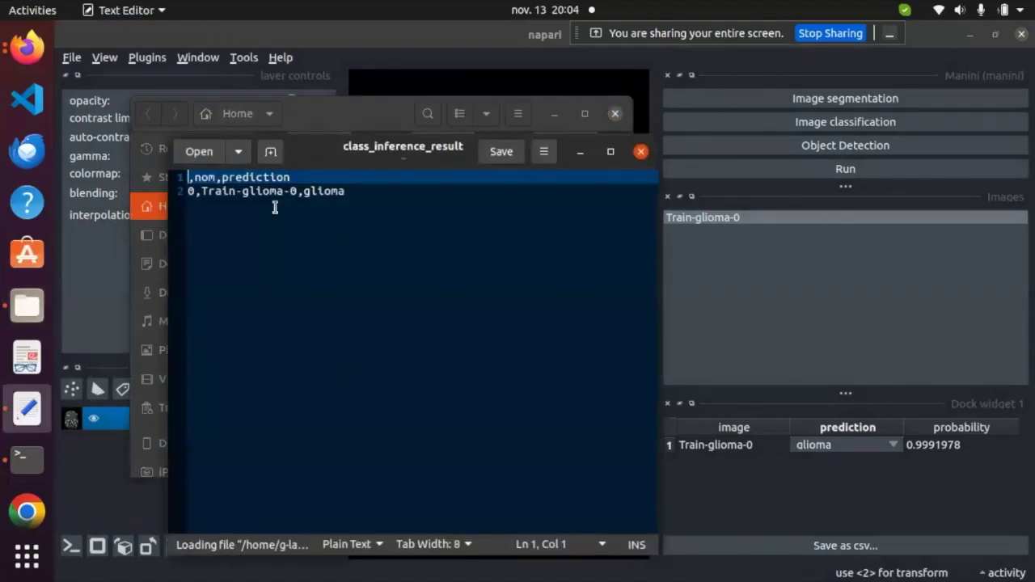
key("Right")
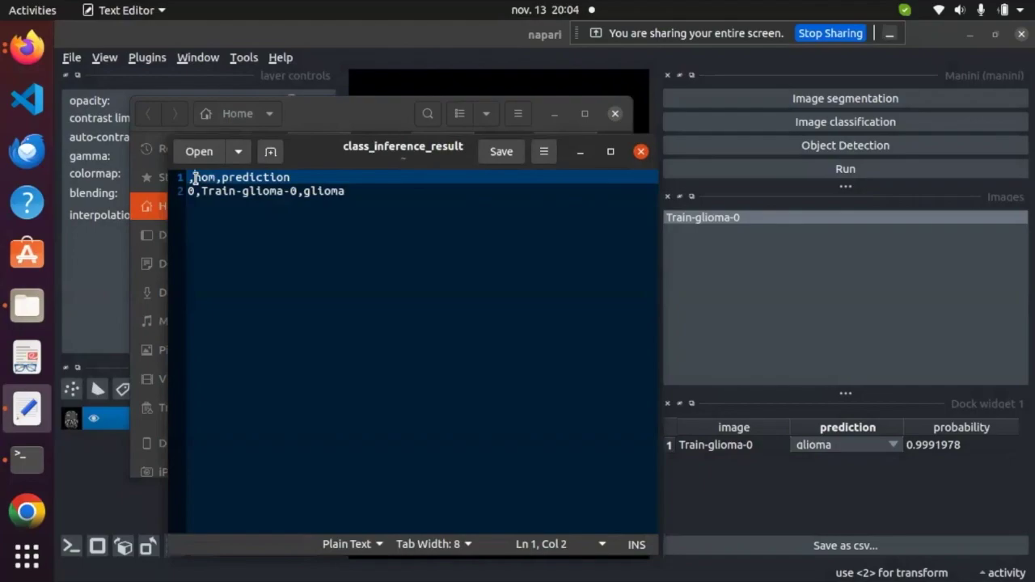
left_click_drag(203, 192, 268, 195)
double_click(310, 185)
double_click(307, 191)
left_click_drag(297, 192, 202, 189)
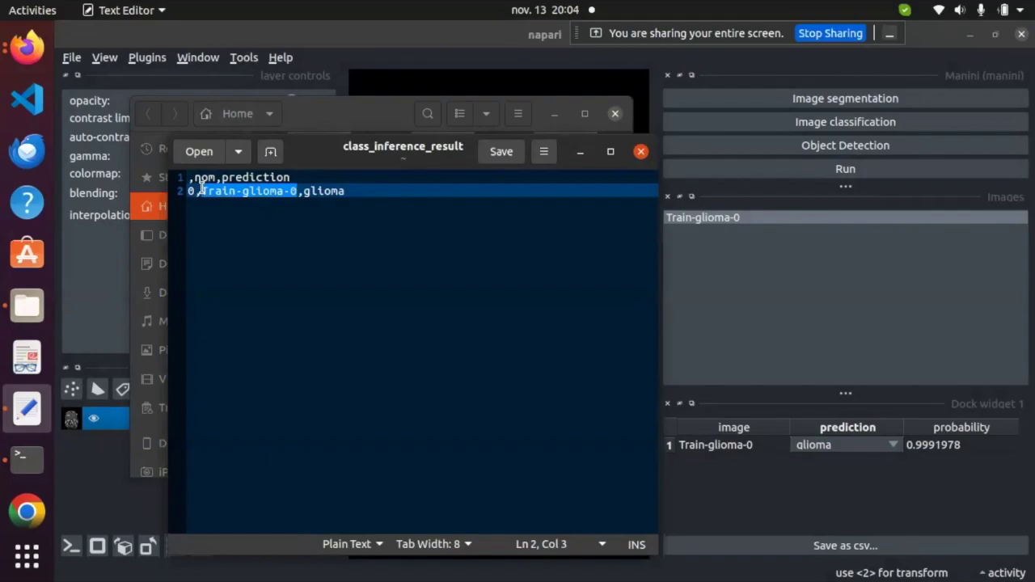
left_click(641, 153)
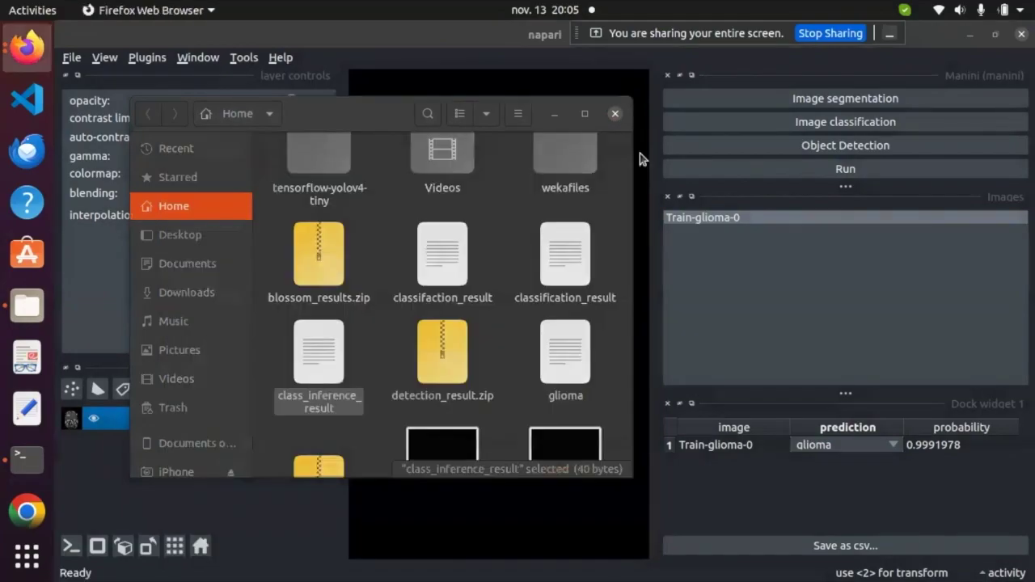
left_click(614, 114)
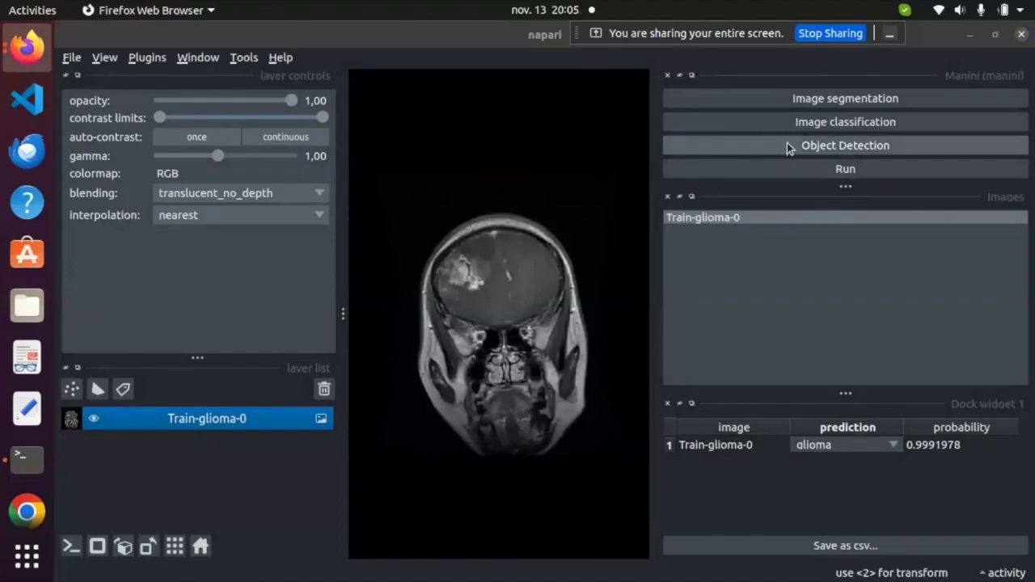
Close the image list and prediction table, and load porcine_geek.zip from manini_demo/detection as the image archive for object detection.
left_click(667, 197)
left_click(667, 403)
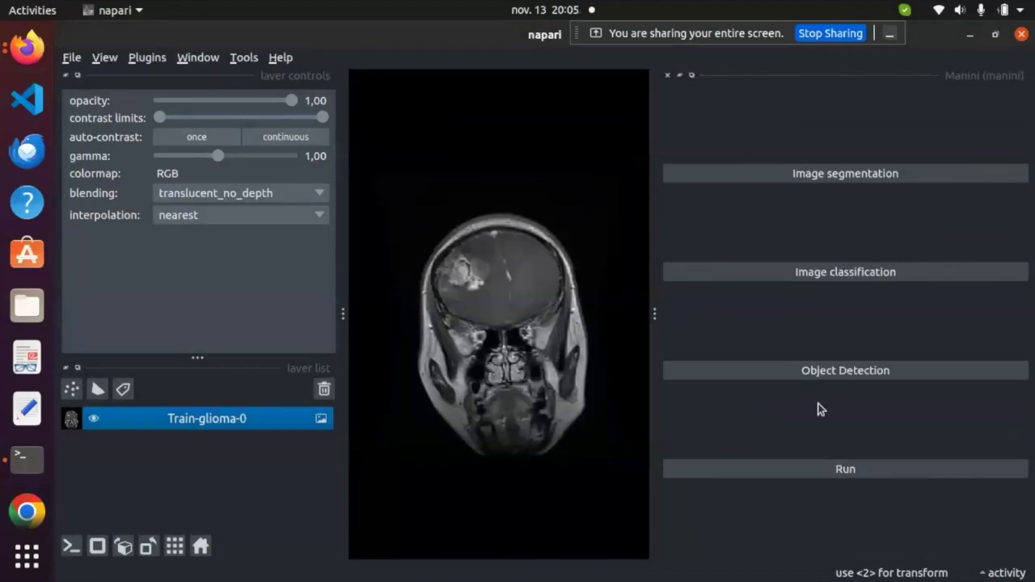
left_click(819, 372)
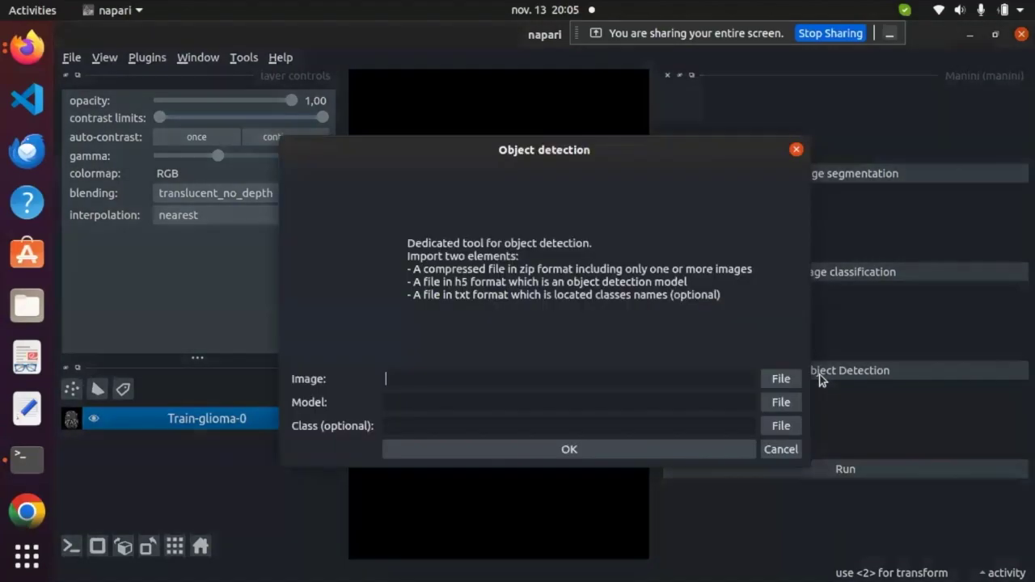
left_click(769, 380)
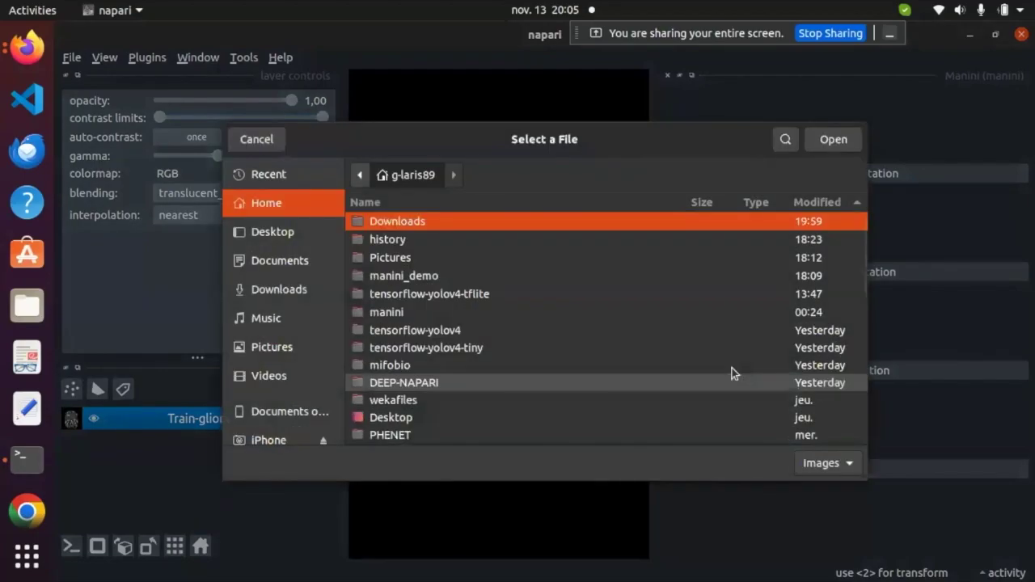
double_click(433, 279)
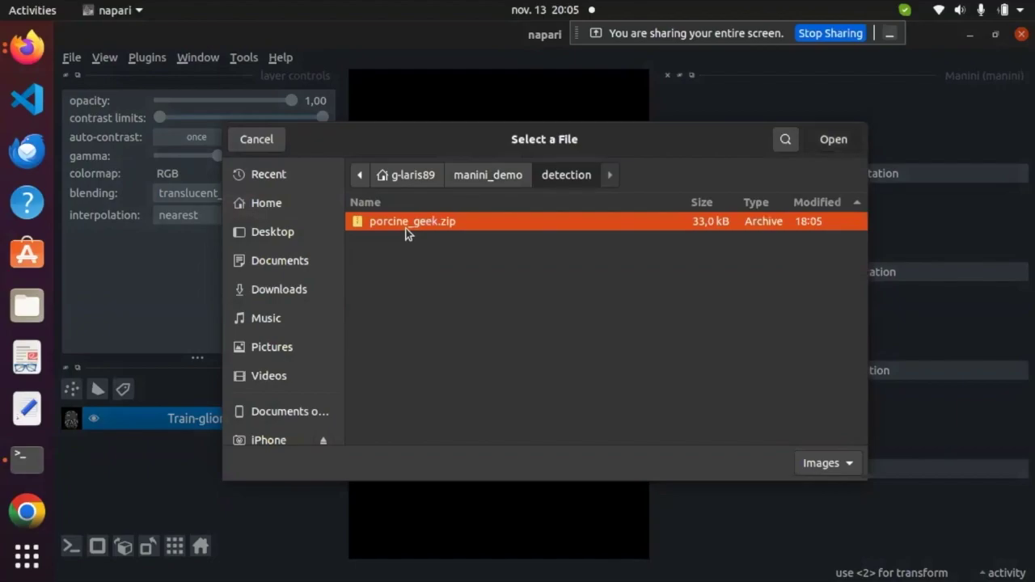
double_click(407, 227)
Load yolov4-tiny-train_best.h5 from manini_demo/detection as the object detection model.
left_click(792, 405)
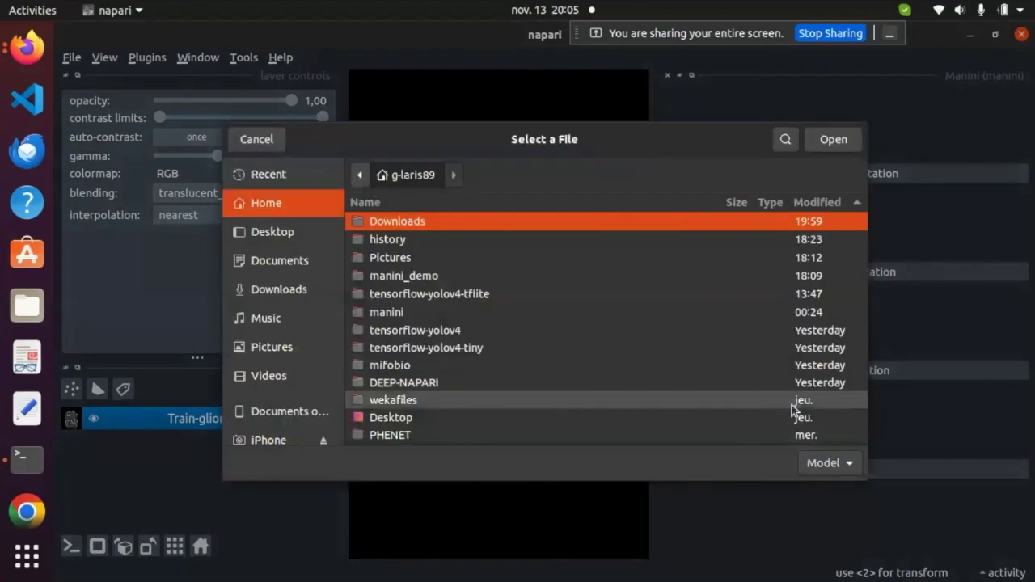
double_click(579, 278)
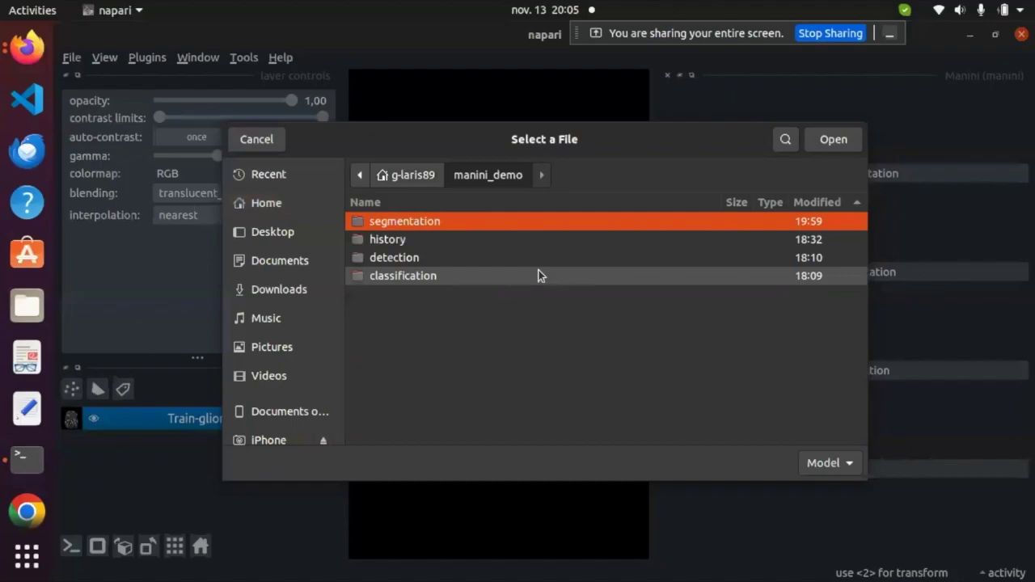
double_click(502, 258)
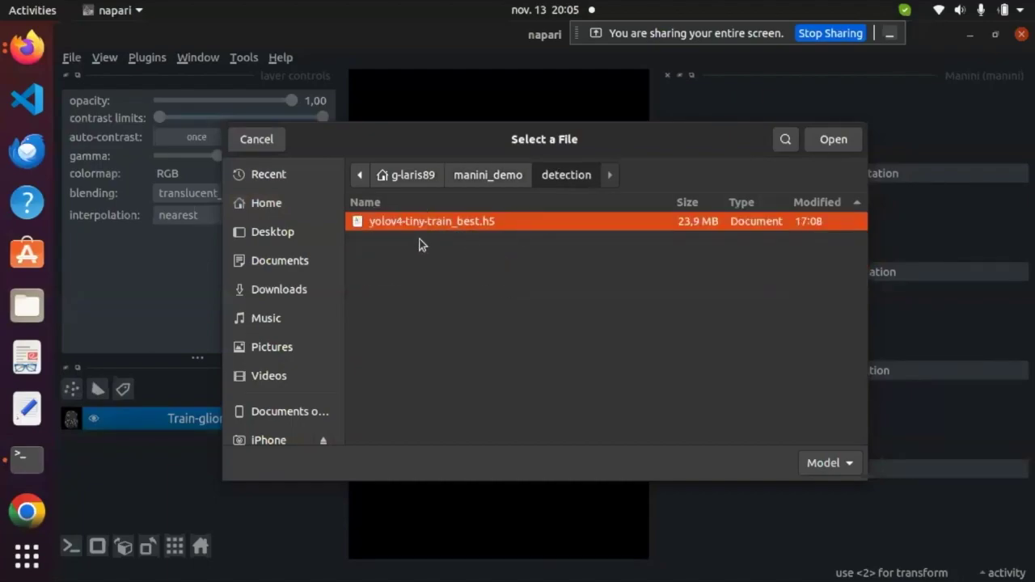
double_click(501, 225)
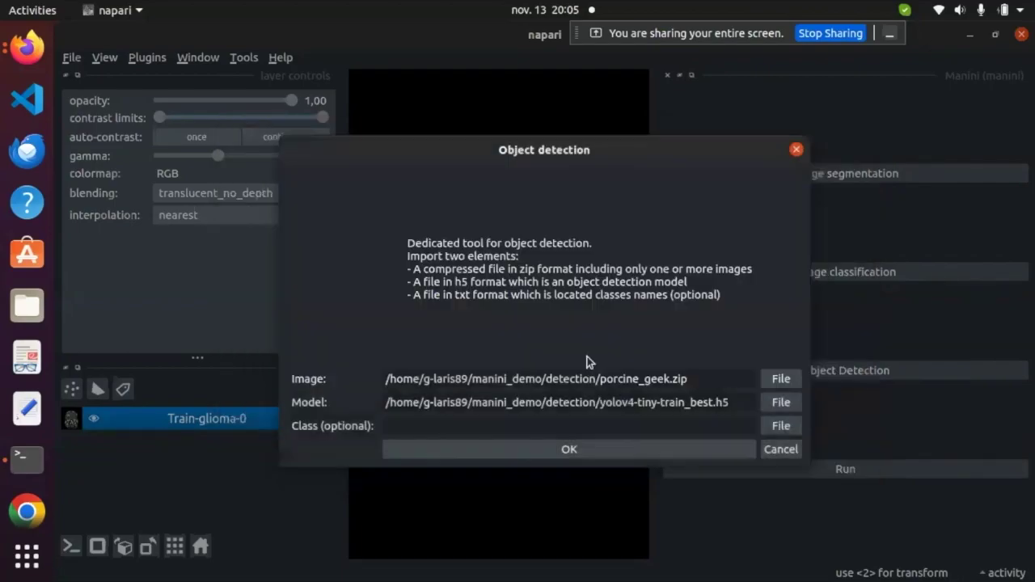
Load img_cellulaire.txt from manini_demo/detection as the class file, accept the detection setup and run it.
left_click(782, 426)
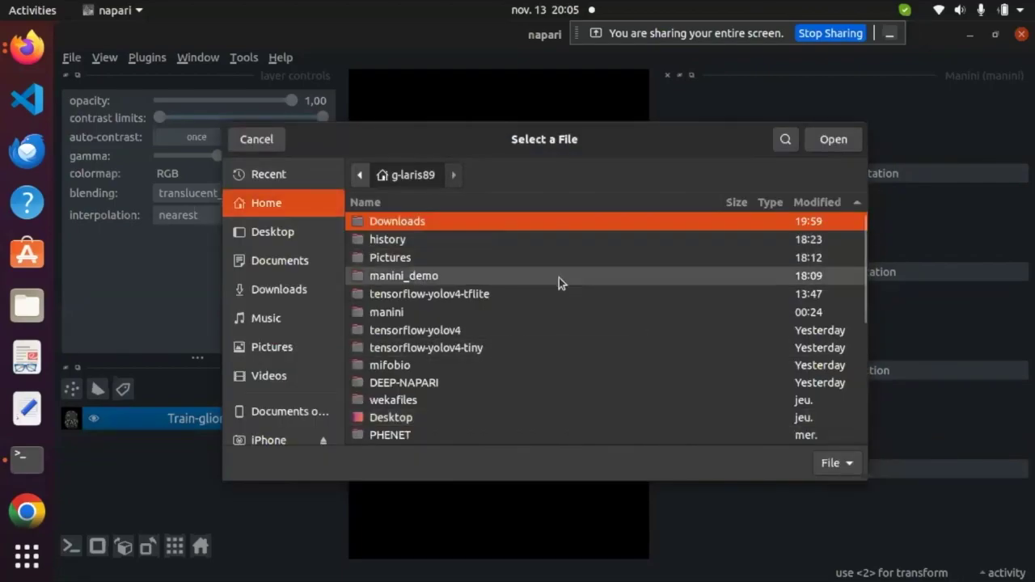
double_click(417, 275)
double_click(396, 263)
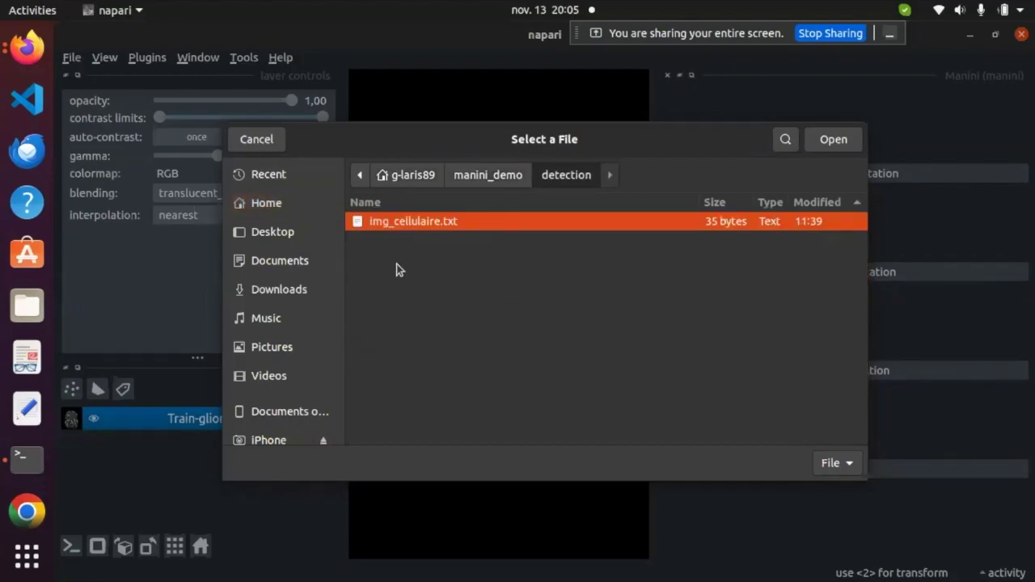
double_click(421, 220)
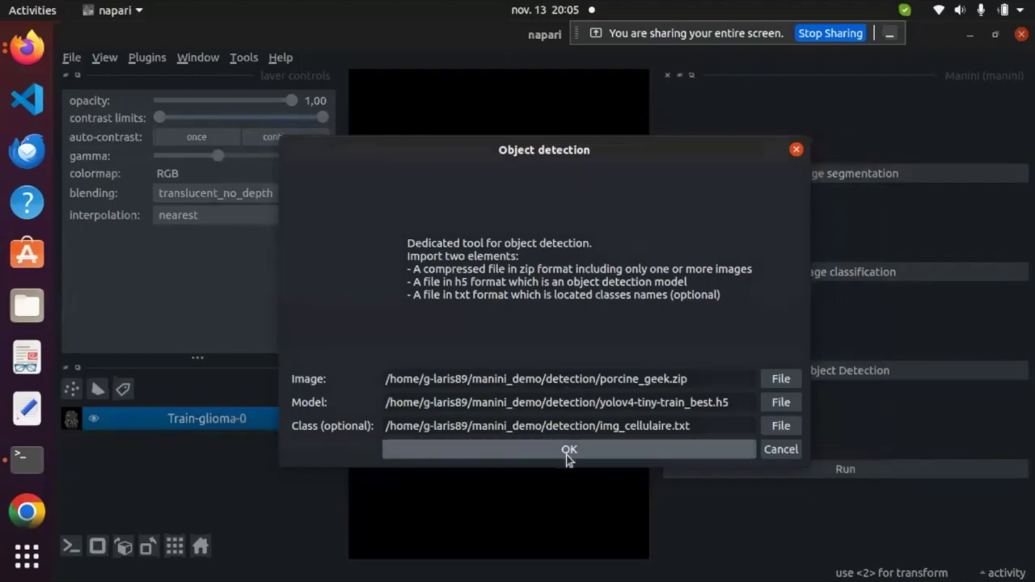
left_click(568, 451)
left_click(744, 478)
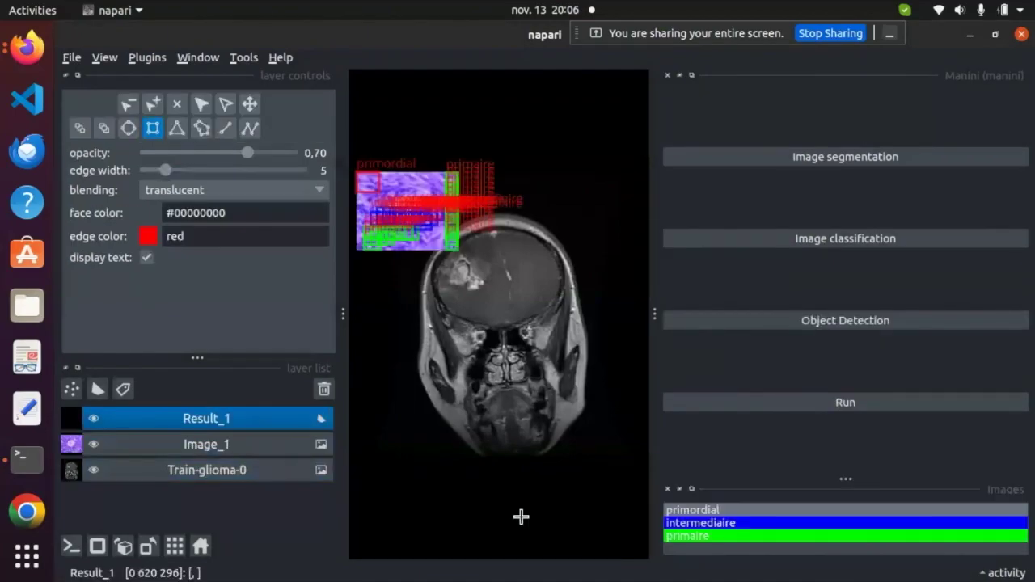
Delete the Train-glioma-0 layer and compare Image_1 with the Result_1 detection boxes hidden and shown.
left_click(295, 471)
left_click(326, 389)
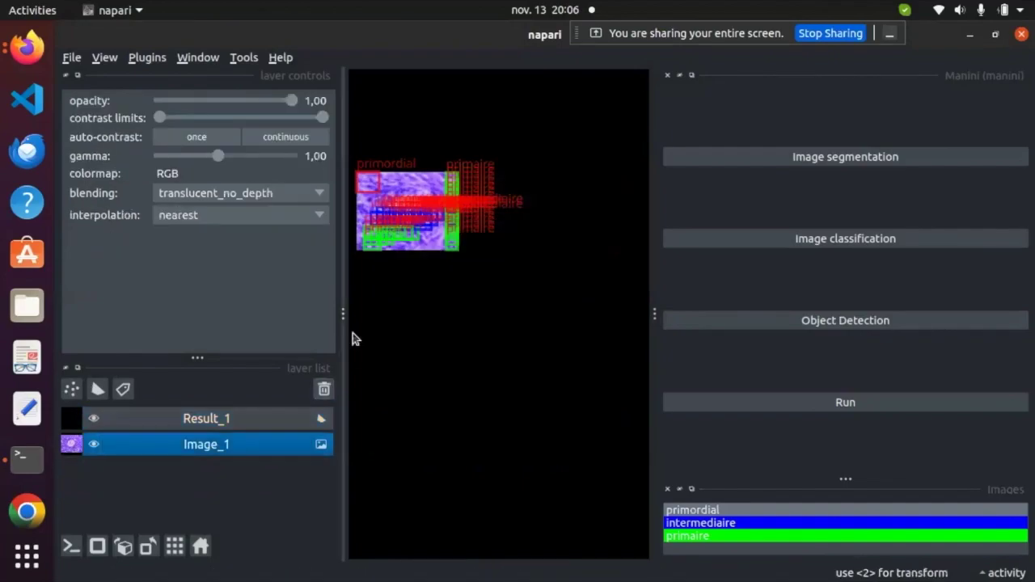
scroll(458, 287, "up", 5)
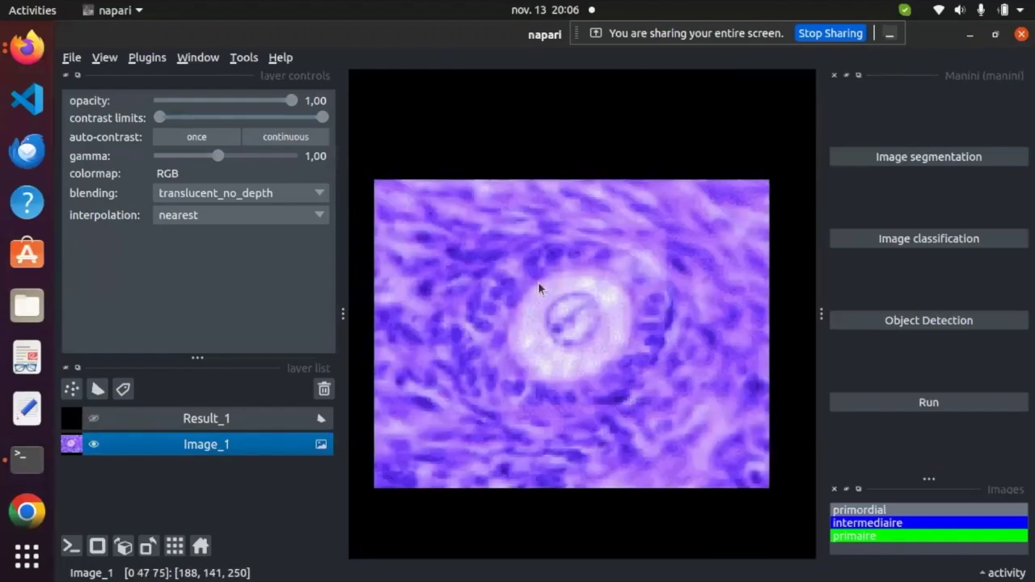
left_click(94, 418)
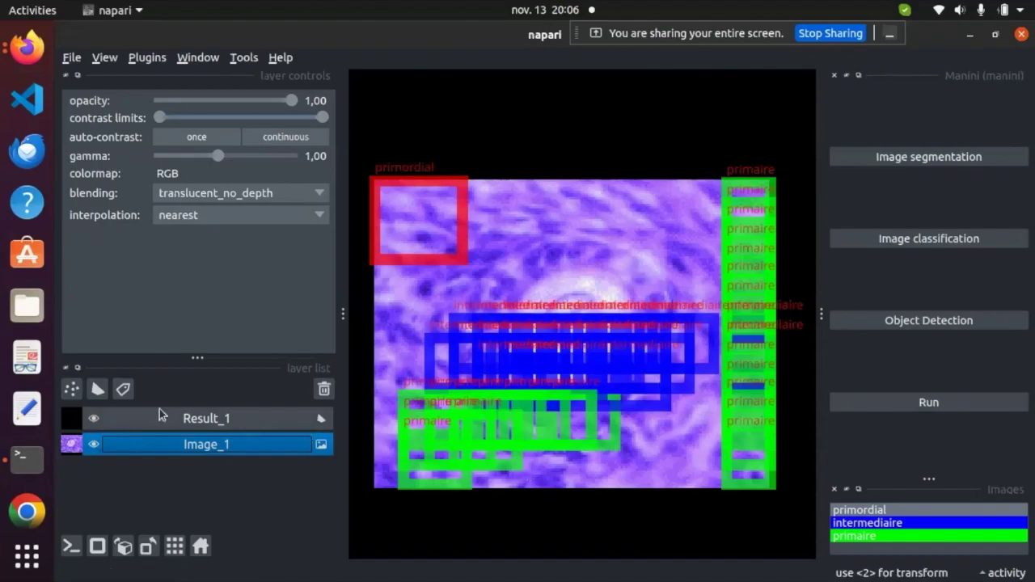
In Result_1, delete the overlapping boxes across the image's centre and lower left, and draw a lime primaire rectangle around the central cell.
left_click(230, 422)
left_click(225, 104)
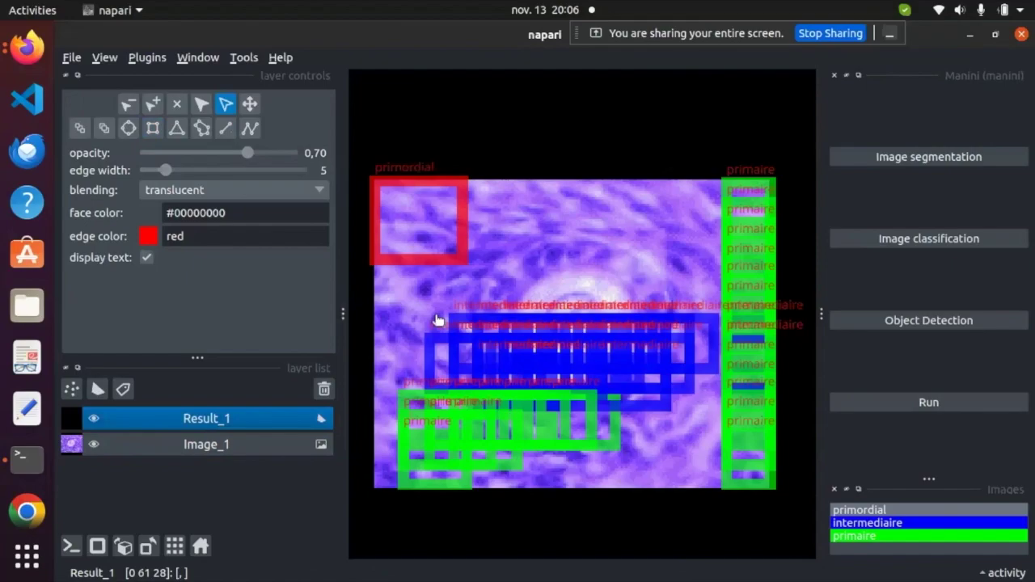
key("Delete")
key("r")
left_click_drag(506, 264, 635, 389)
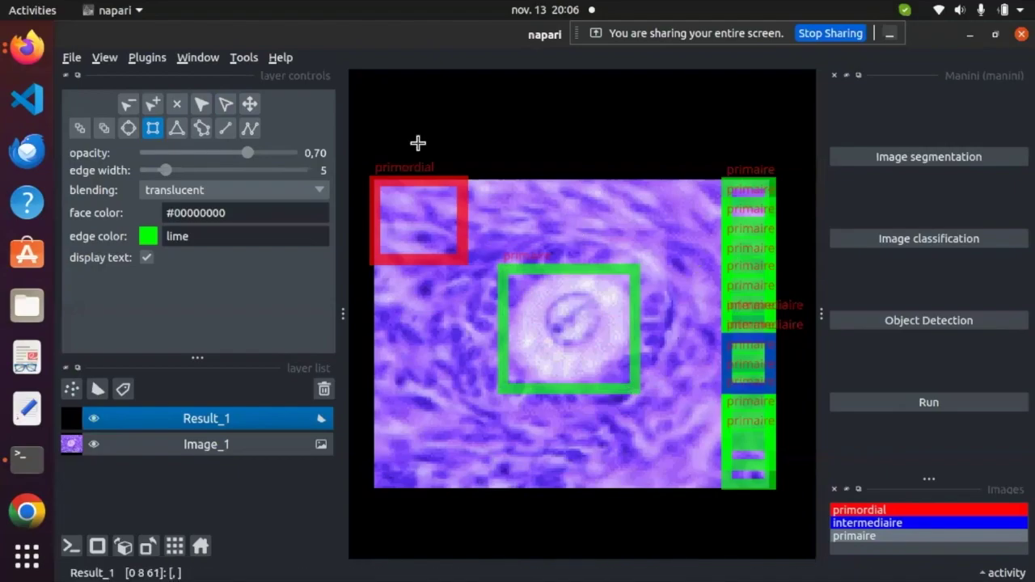
Open the Manini Export tool and save layer Result_1 with RGB layer Image_1 as the zip cell_result in the home folder.
left_click(147, 57)
mouse_move(232, 219)
left_click(497, 238)
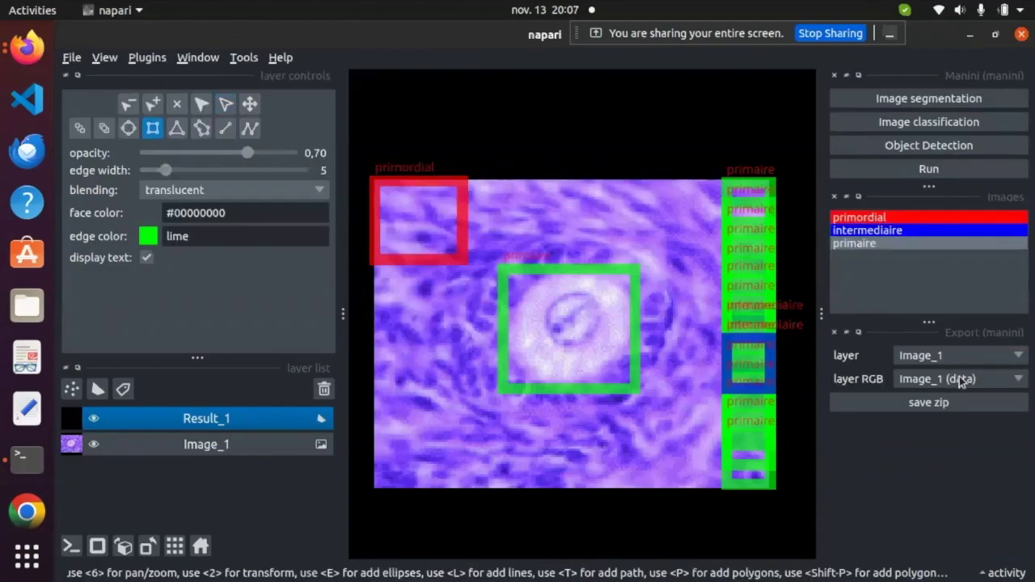
left_click(917, 361)
left_click(917, 379)
left_click(919, 405)
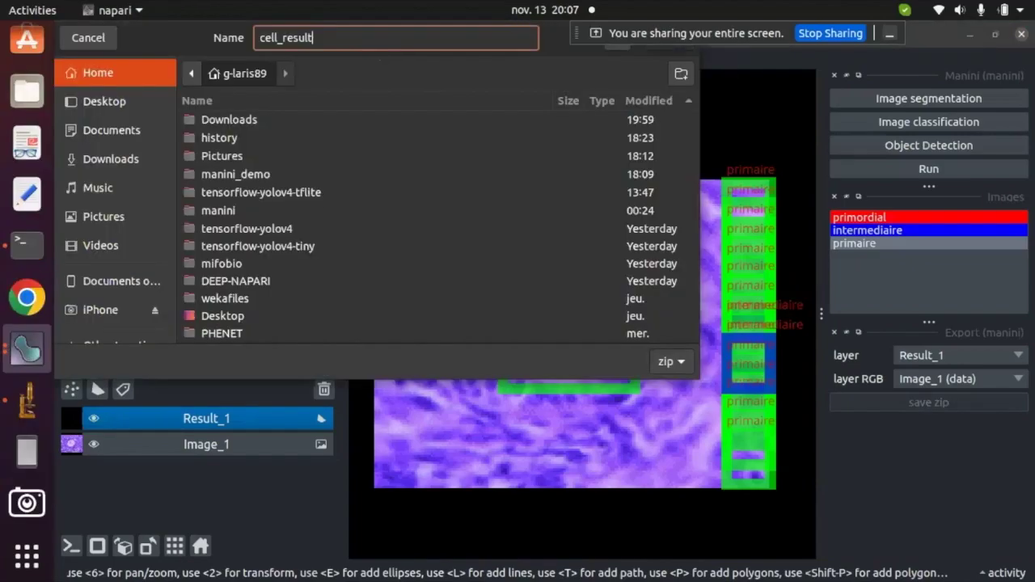
key("Return")
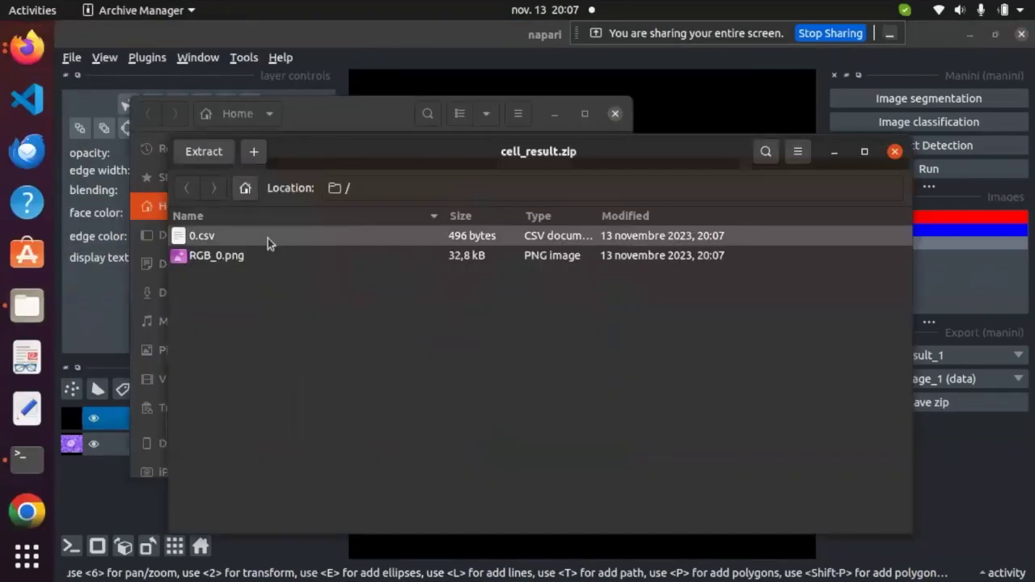
Open 0.csv from cell_result.zip and examine the box coordinates, sizes and classes in the import preview.
double_click(269, 237)
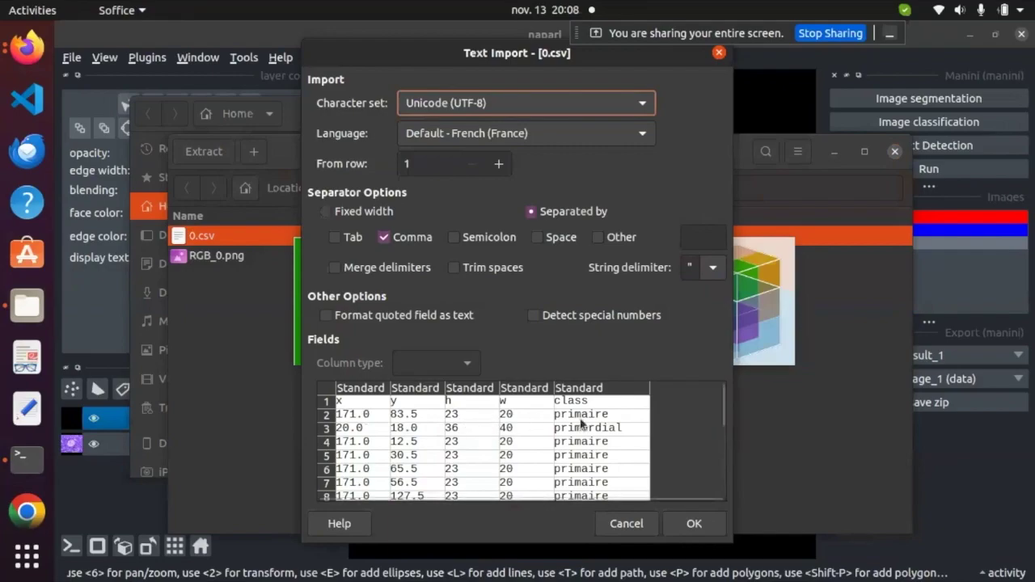
scroll(581, 422, "down", 5)
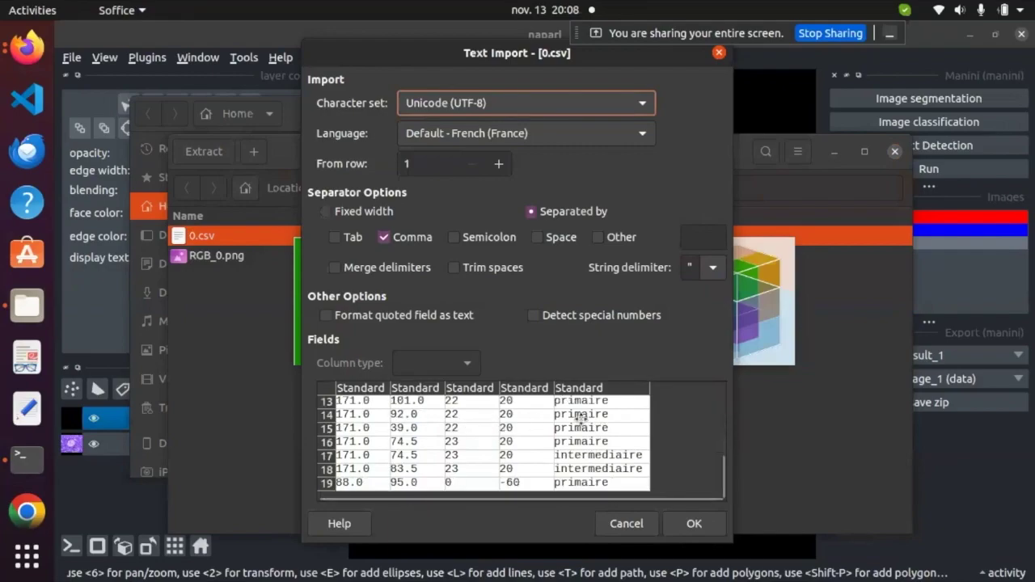
scroll(580, 422, "up", 5)
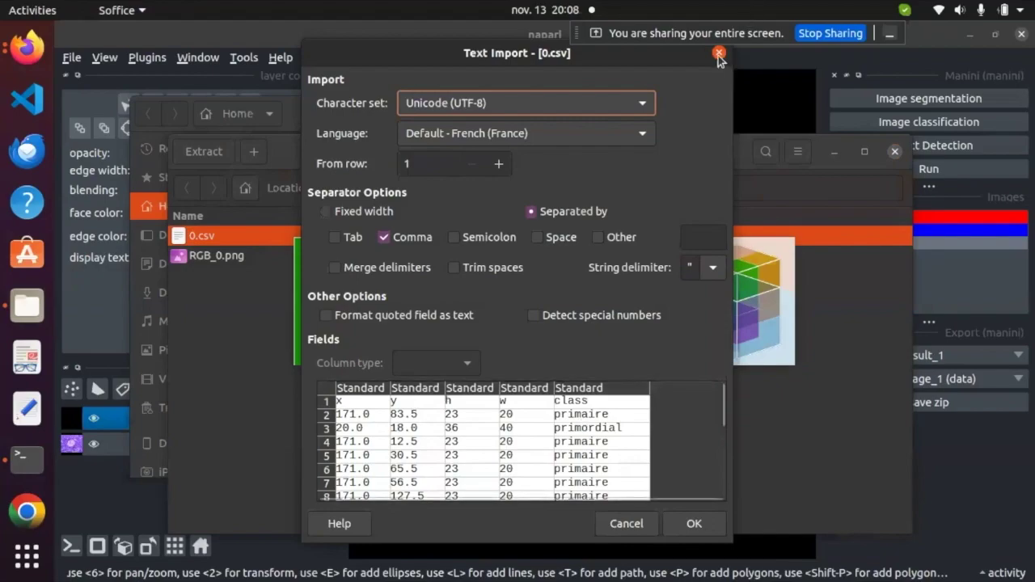